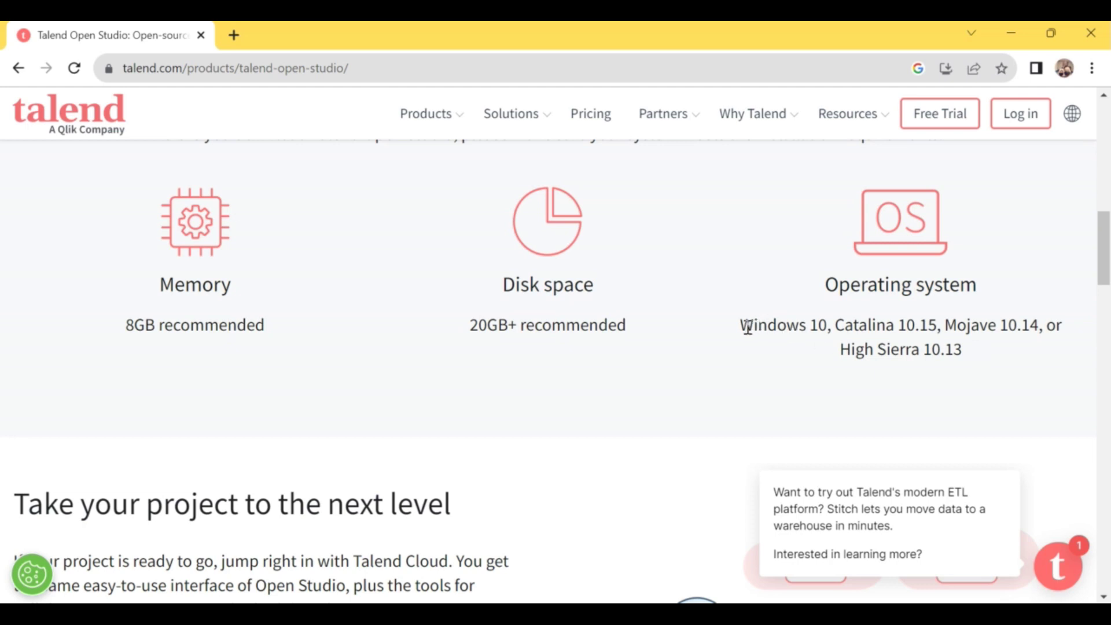
Review Talend Open Studio's memory, disk space and operating system requirements, highlighting the Windows 10 entry
{"action": "left_click_drag", "start_coordinate": [741, 327], "coordinate": [826, 327]}
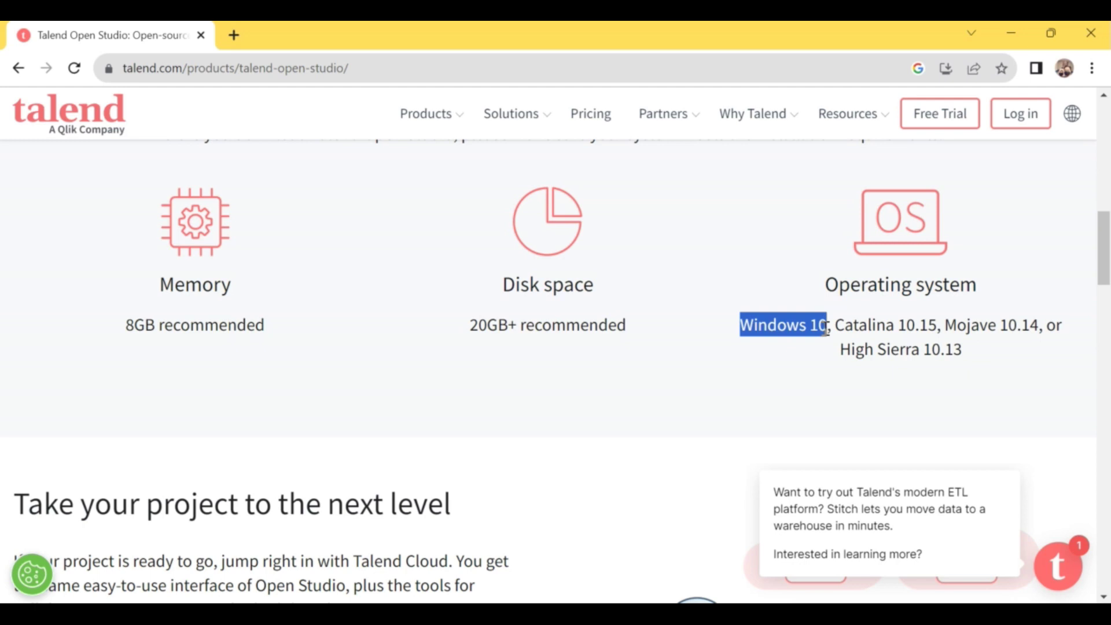
{"action": "scroll", "coordinate": [827, 330], "scroll_direction": "up", "scroll_amount": 2}
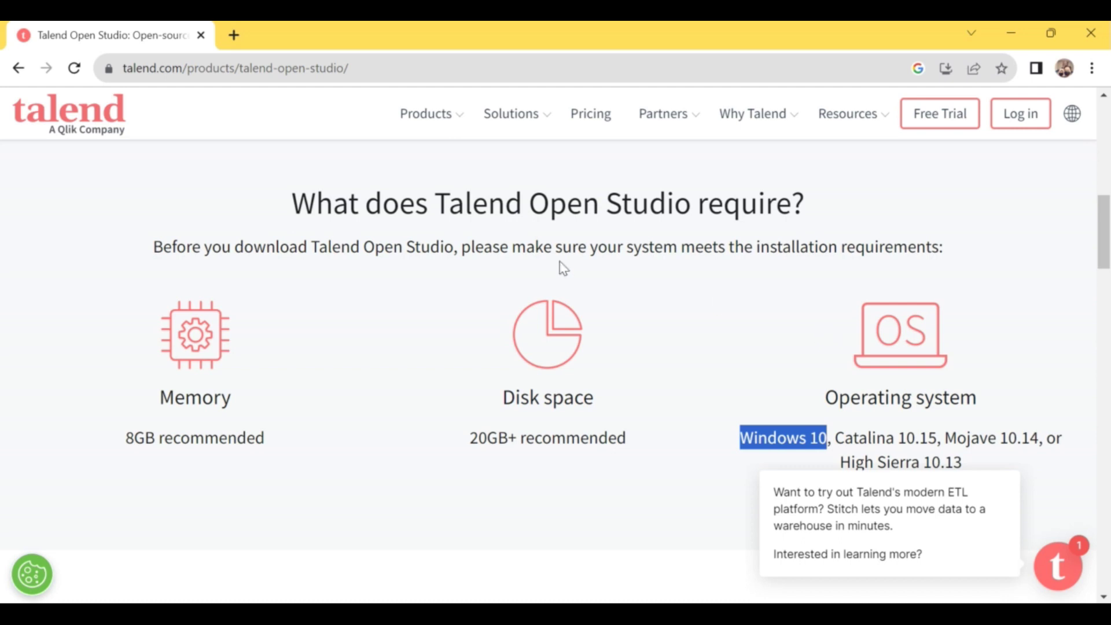
{"action": "scroll", "coordinate": [576, 293], "scroll_direction": "down", "scroll_amount": 1}
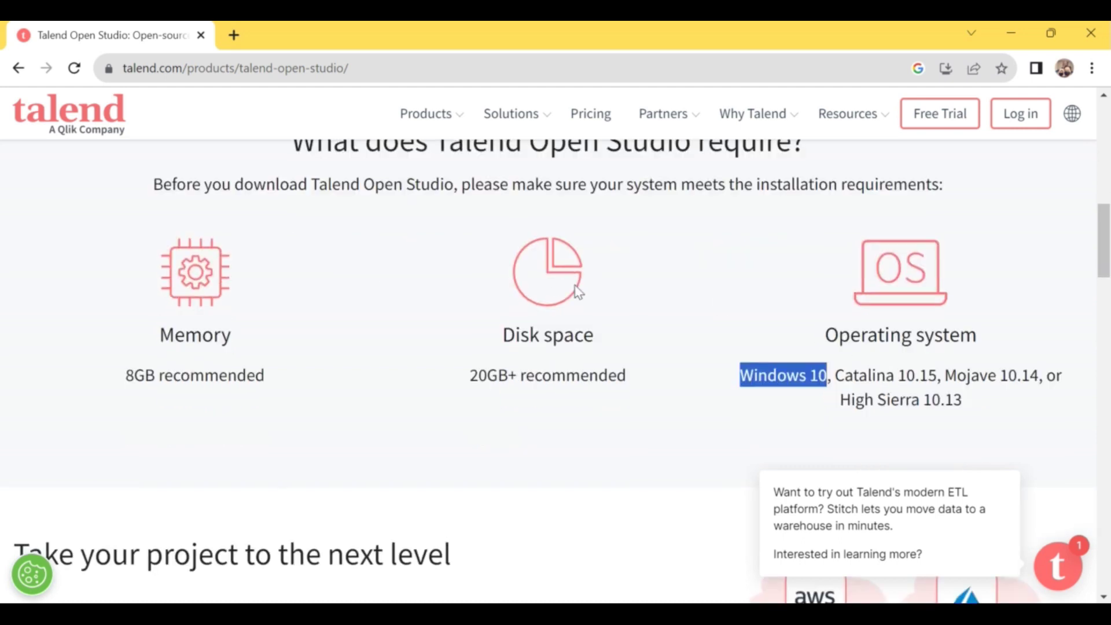
{"action": "scroll", "coordinate": [576, 293], "scroll_direction": "up", "scroll_amount": 4}
{"action": "scroll", "coordinate": [576, 292], "scroll_direction": "down", "scroll_amount": 3}
{"action": "scroll", "coordinate": [579, 293], "scroll_direction": "up", "scroll_amount": 5}
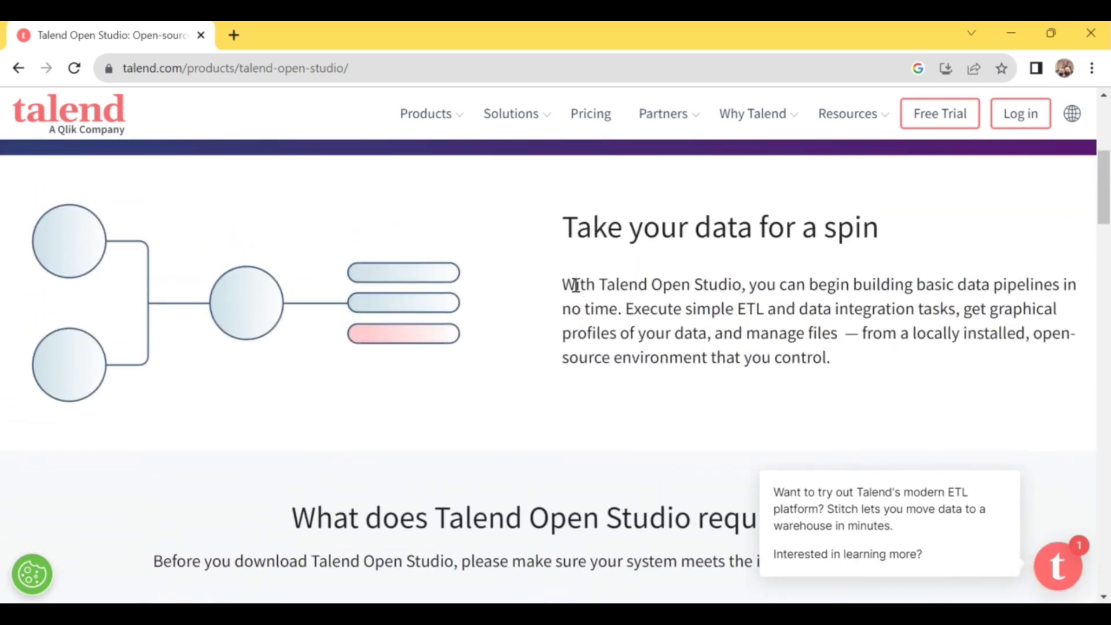
{"action": "scroll", "coordinate": [576, 287], "scroll_direction": "down", "scroll_amount": 3}
{"action": "scroll", "coordinate": [576, 289], "scroll_direction": "up", "scroll_amount": 8}
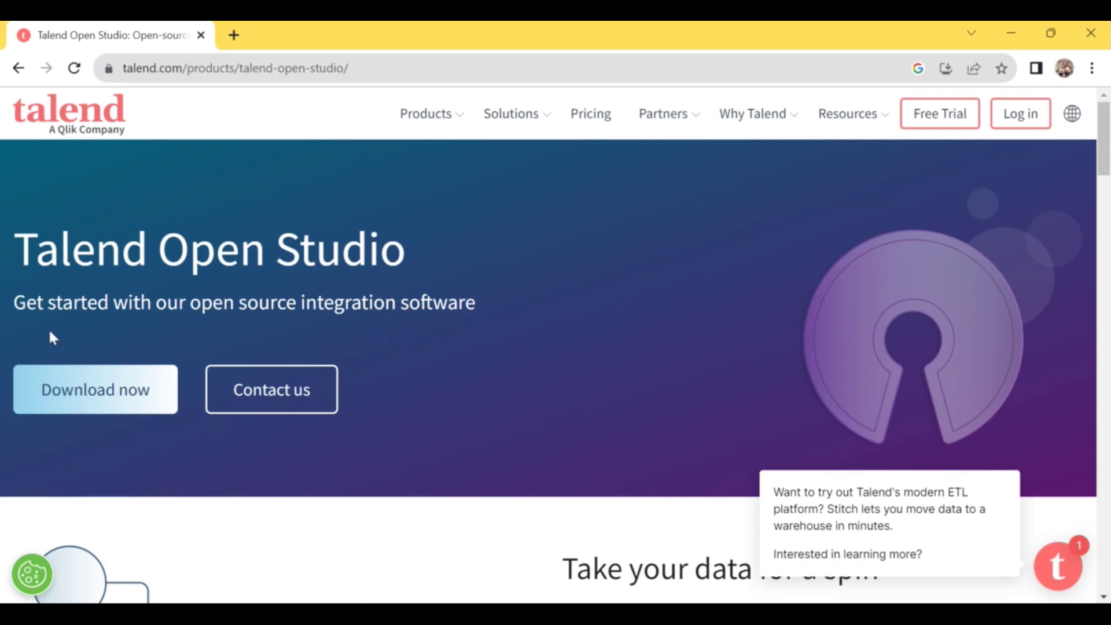
Open the Talend Open Studio download page and review its feature list and registration form
{"action": "left_click", "coordinate": [123, 403]}
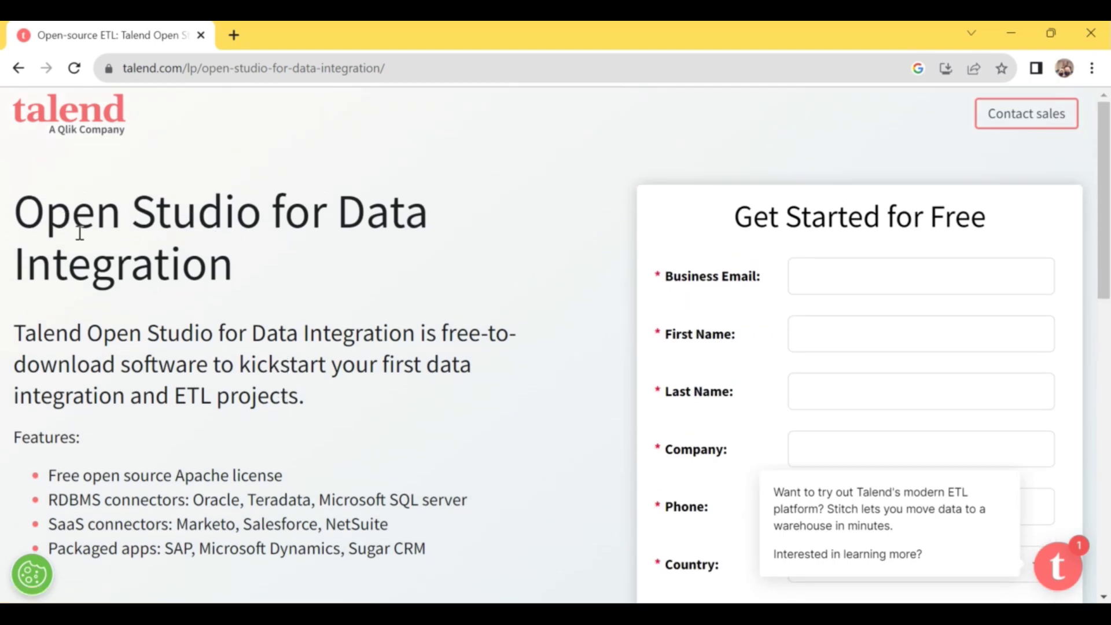
{"action": "scroll", "coordinate": [159, 306], "scroll_direction": "down", "scroll_amount": 2}
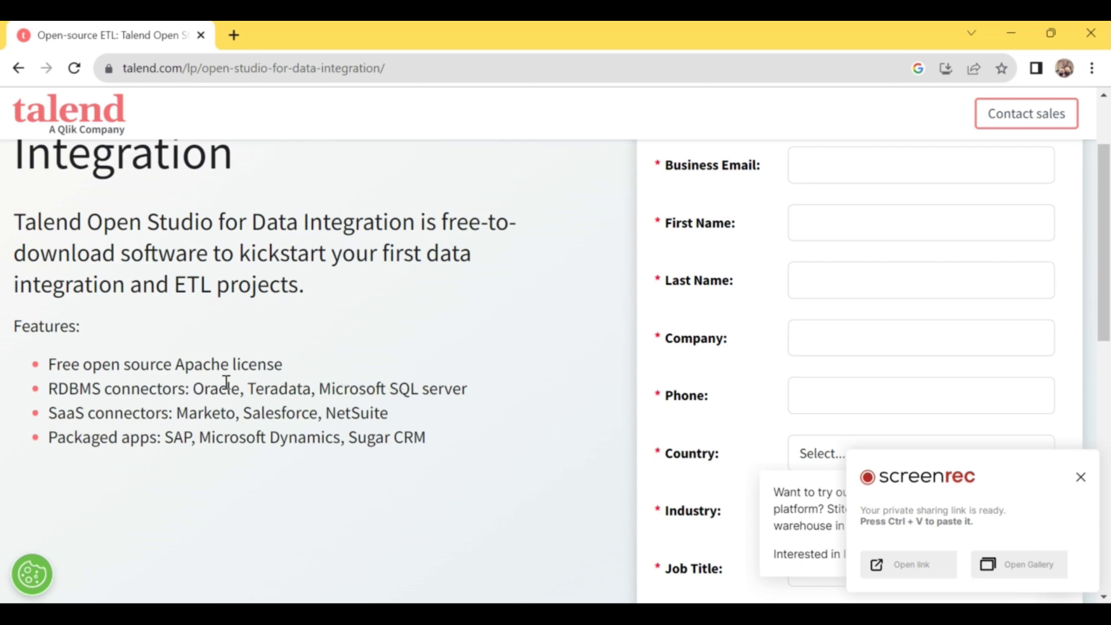
{"action": "scroll", "coordinate": [107, 410], "scroll_direction": "down", "scroll_amount": 2}
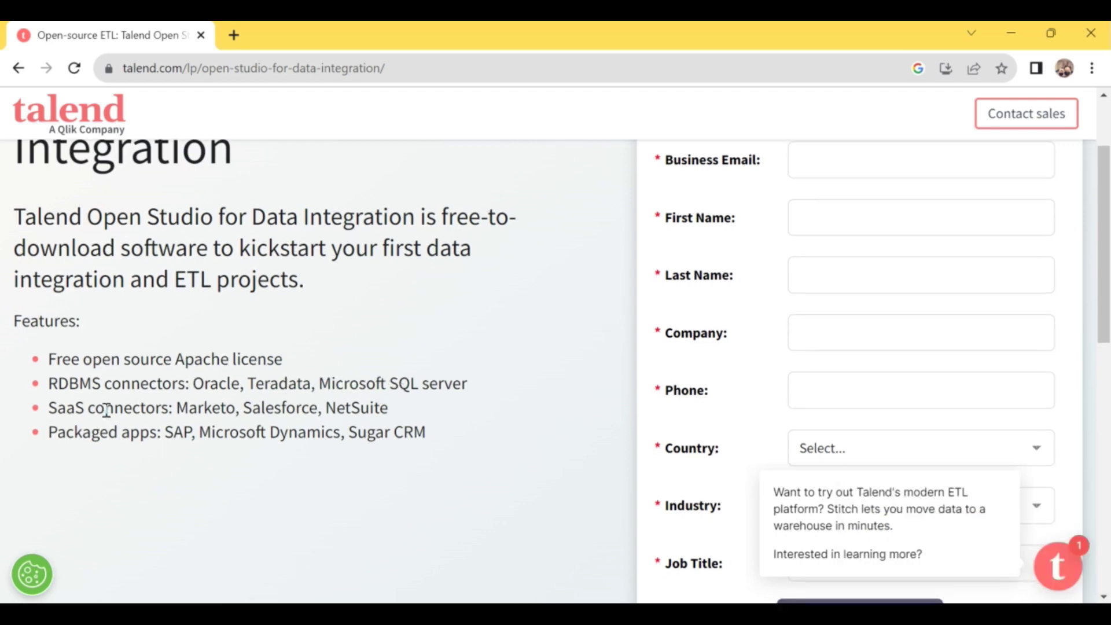
{"action": "scroll", "coordinate": [106, 411], "scroll_direction": "down", "scroll_amount": 1}
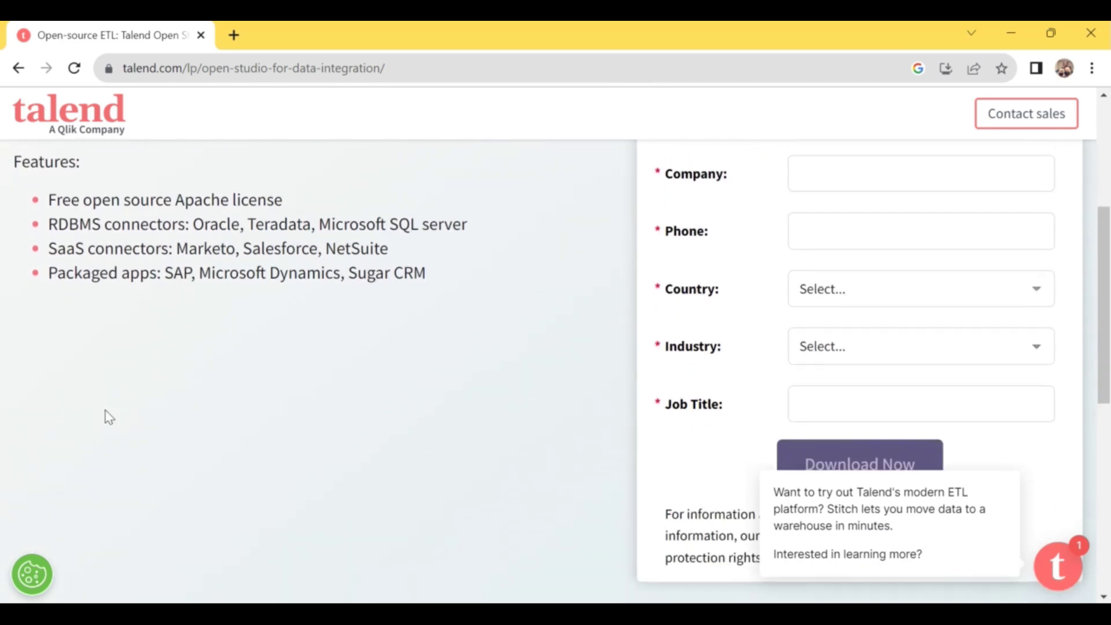
{"action": "scroll", "coordinate": [105, 411], "scroll_direction": "up", "scroll_amount": 5}
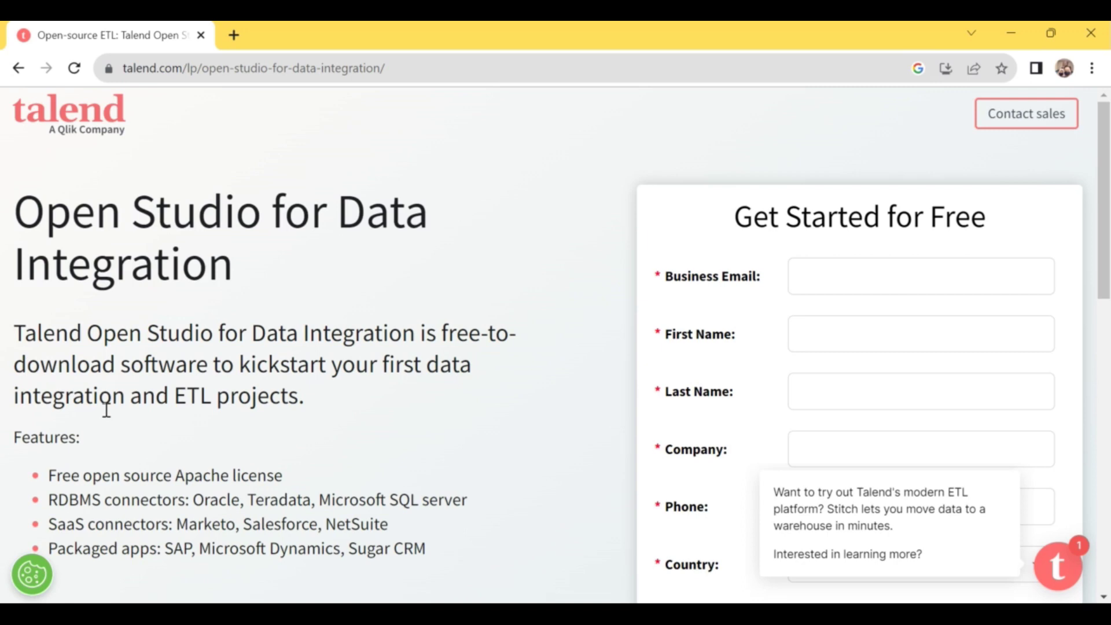
{"action": "scroll", "coordinate": [107, 409], "scroll_direction": "down", "scroll_amount": 9}
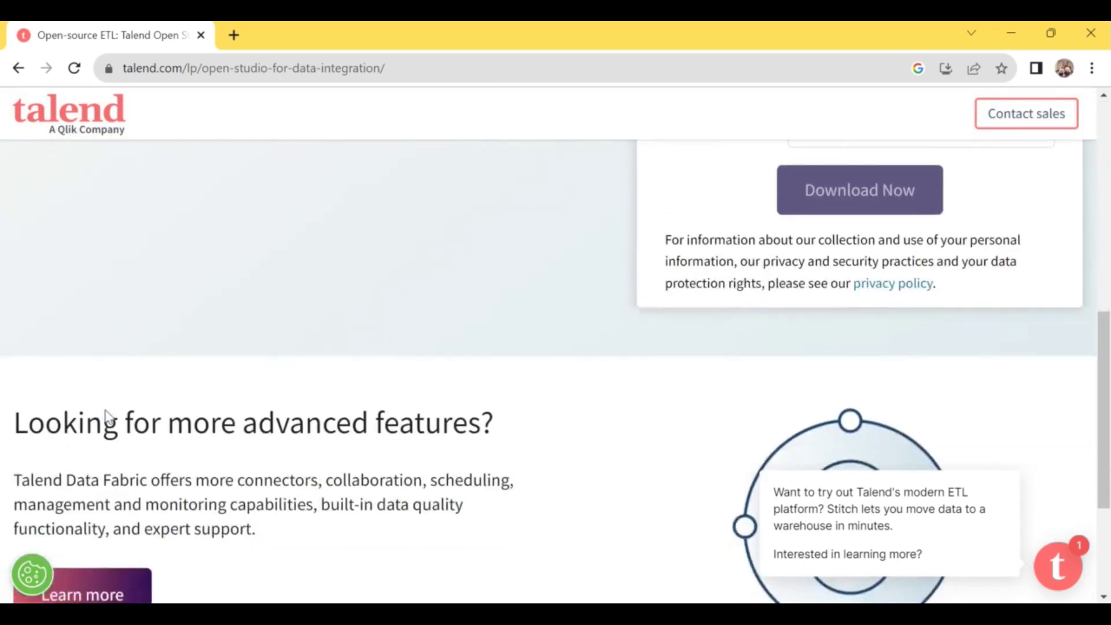
{"action": "scroll", "coordinate": [108, 416], "scroll_direction": "up", "scroll_amount": 8}
{"action": "scroll", "coordinate": [106, 412], "scroll_direction": "up", "scroll_amount": 1}
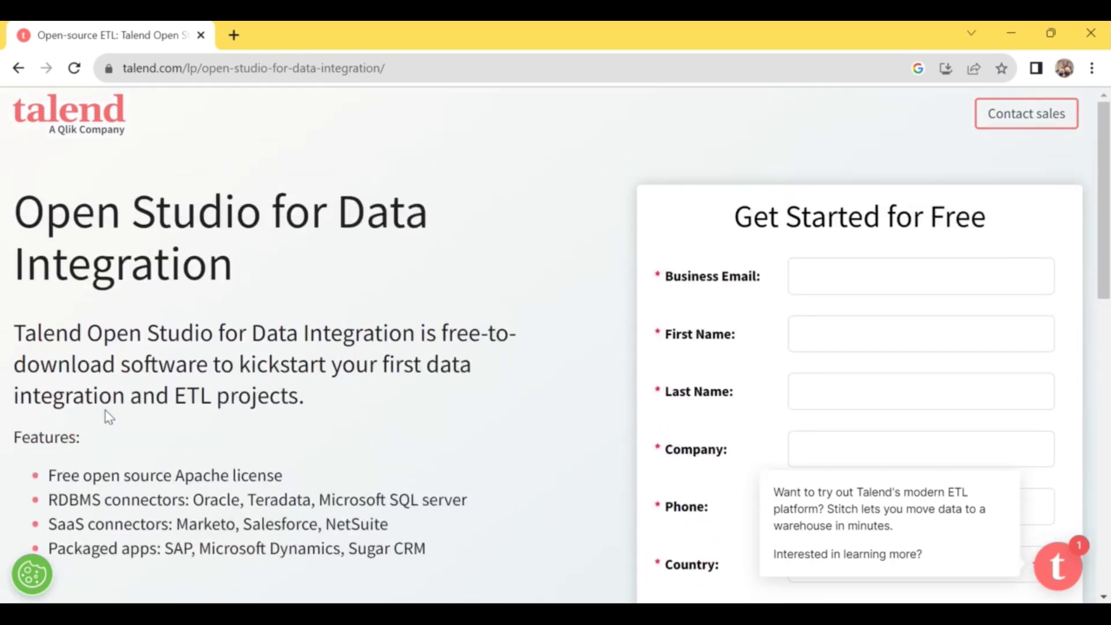
Walk through the required registration fields from Business Email to Job Title without filling them in
{"action": "left_click", "coordinate": [850, 274]}
{"action": "scroll", "coordinate": [849, 275], "scroll_direction": "down", "scroll_amount": 2}
{"action": "scroll", "coordinate": [849, 273], "scroll_direction": "up", "scroll_amount": 2}
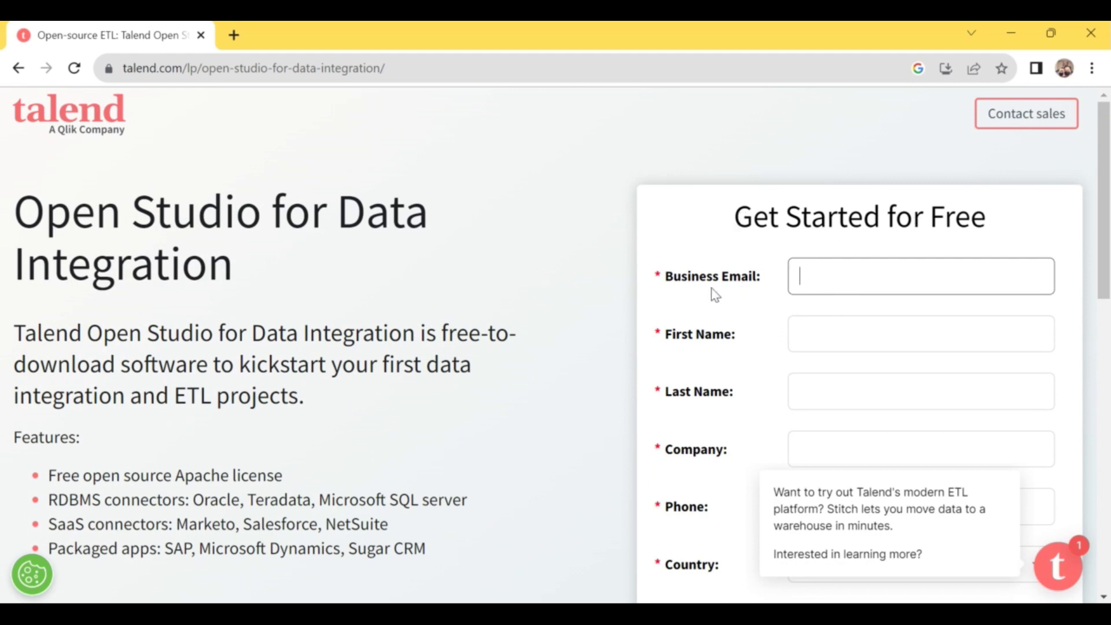
{"action": "left_click", "coordinate": [813, 334]}
{"action": "scroll", "coordinate": [813, 334], "scroll_direction": "down", "scroll_amount": 1}
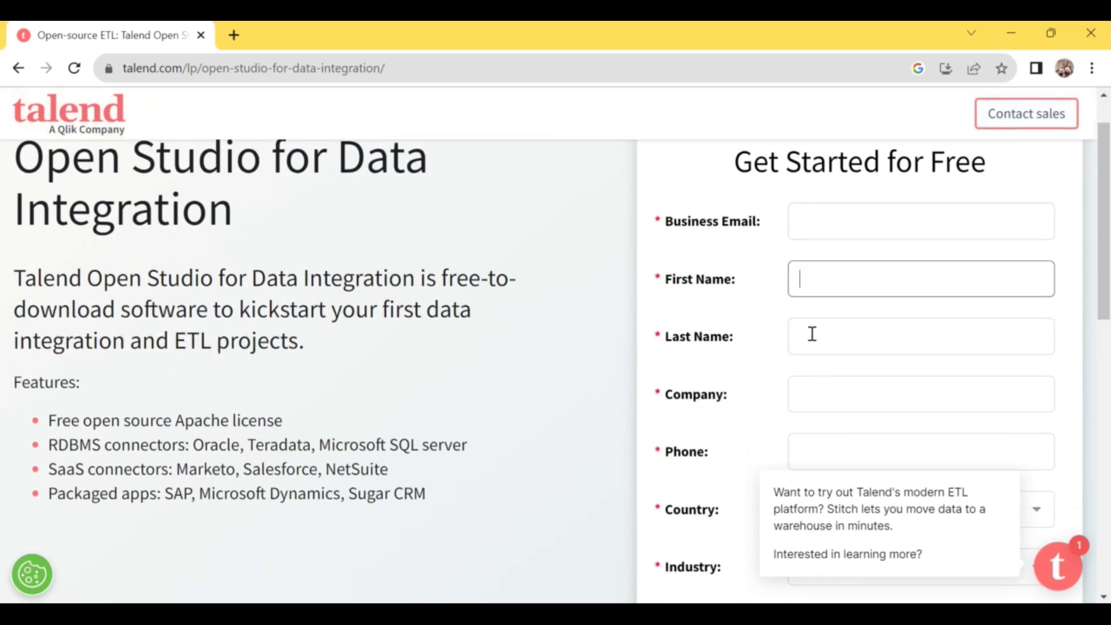
{"action": "left_click", "coordinate": [812, 334]}
{"action": "scroll", "coordinate": [813, 334], "scroll_direction": "down", "scroll_amount": 1}
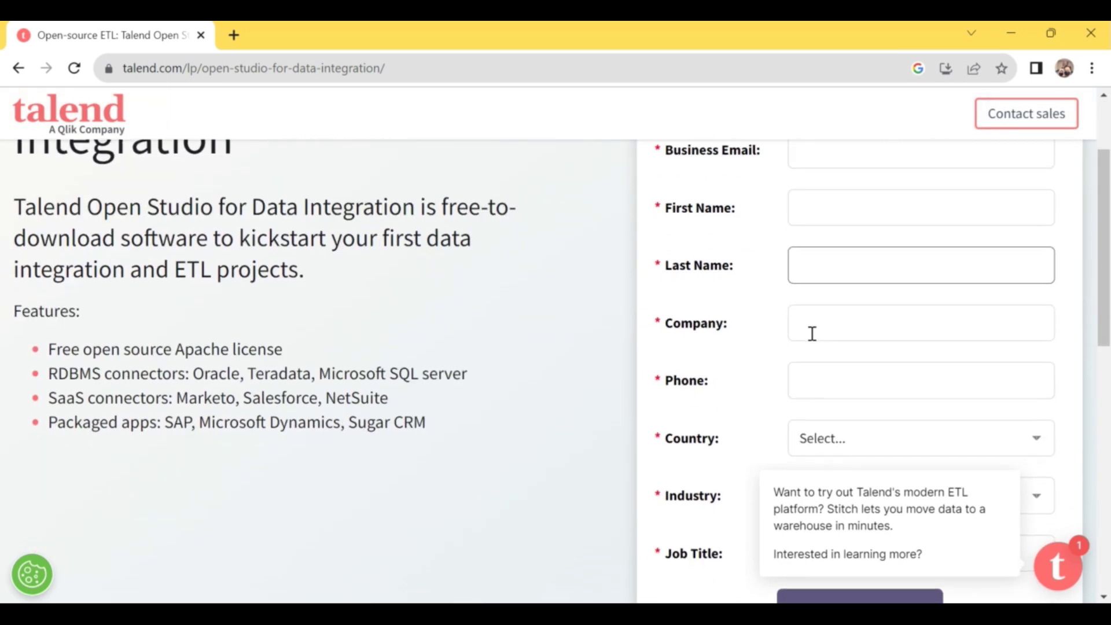
{"action": "left_click", "coordinate": [835, 316]}
{"action": "scroll", "coordinate": [835, 316], "scroll_direction": "down", "scroll_amount": 1}
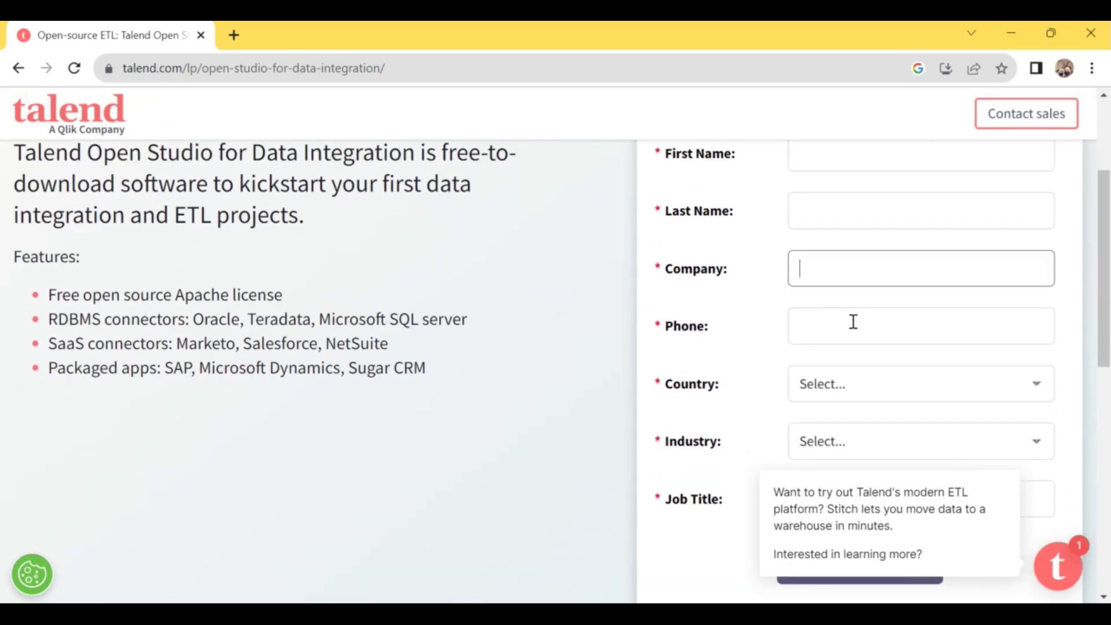
{"action": "left_click", "coordinate": [853, 322]}
{"action": "scroll", "coordinate": [853, 322], "scroll_direction": "down", "scroll_amount": 1}
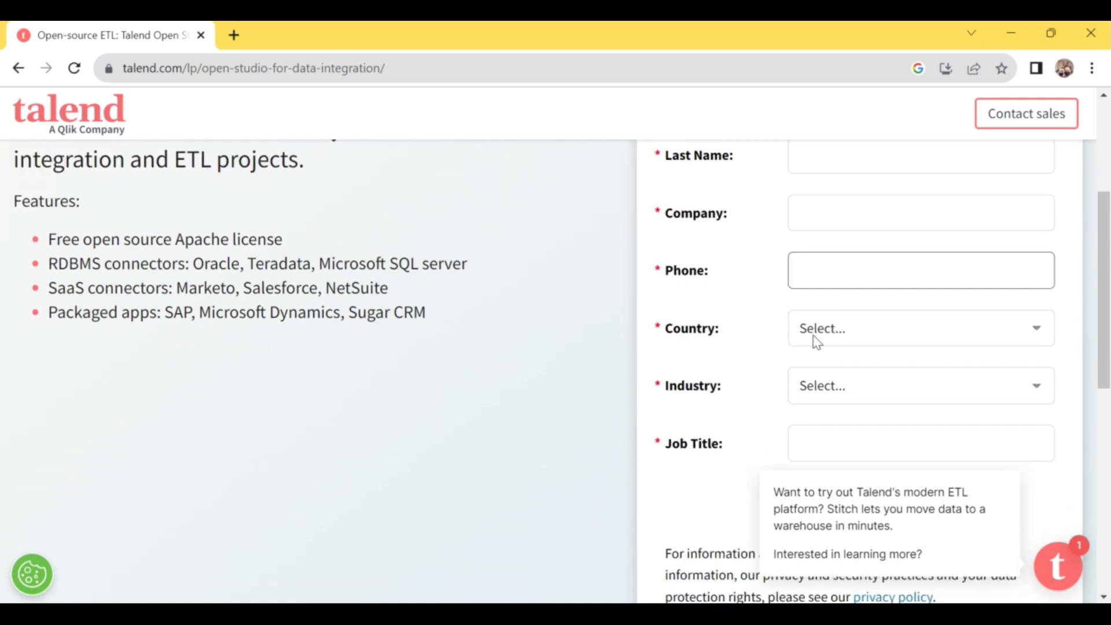
{"action": "scroll", "coordinate": [814, 340], "scroll_direction": "down", "scroll_amount": 1}
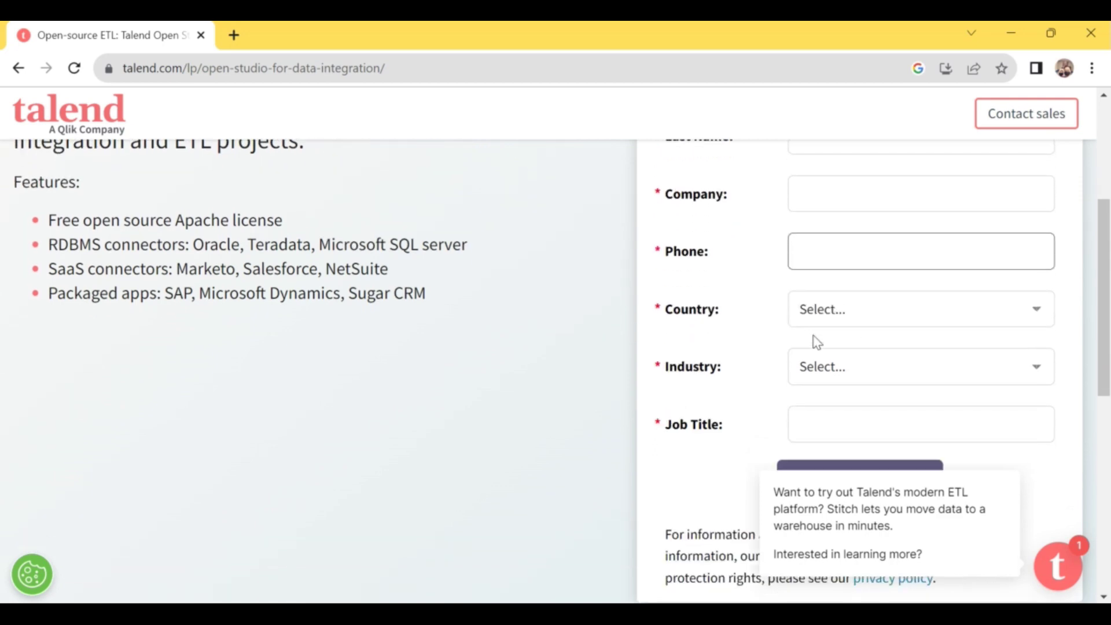
{"action": "left_click", "coordinate": [829, 410]}
Revisit the empty Business Email, First Name and Job Title fields of the registration form
{"action": "scroll", "coordinate": [829, 410], "scroll_direction": "up", "scroll_amount": 5}
{"action": "left_click", "coordinate": [909, 264]}
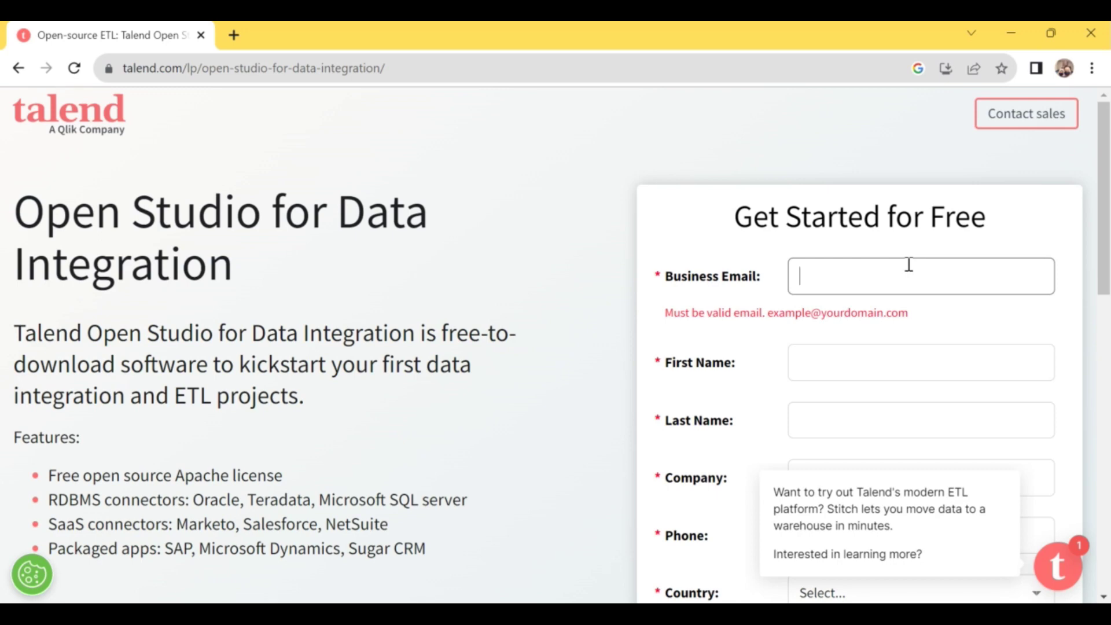
{"action": "left_click", "coordinate": [859, 358]}
{"action": "scroll", "coordinate": [860, 356], "scroll_direction": "down", "scroll_amount": 4}
{"action": "scroll", "coordinate": [861, 353], "scroll_direction": "down", "scroll_amount": 3}
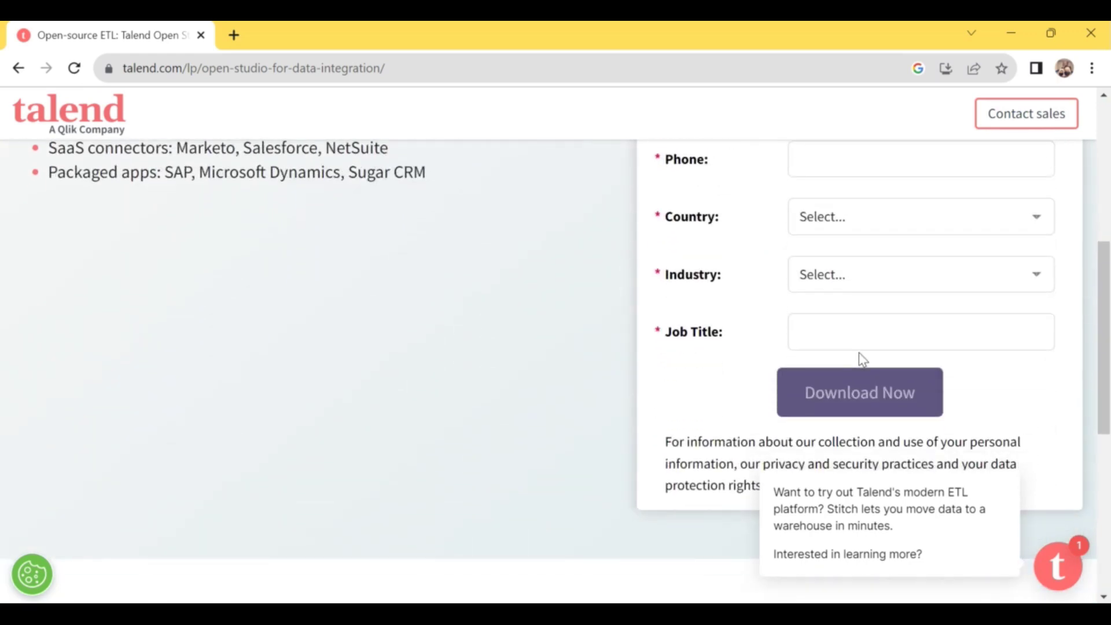
{"action": "left_click", "coordinate": [820, 329]}
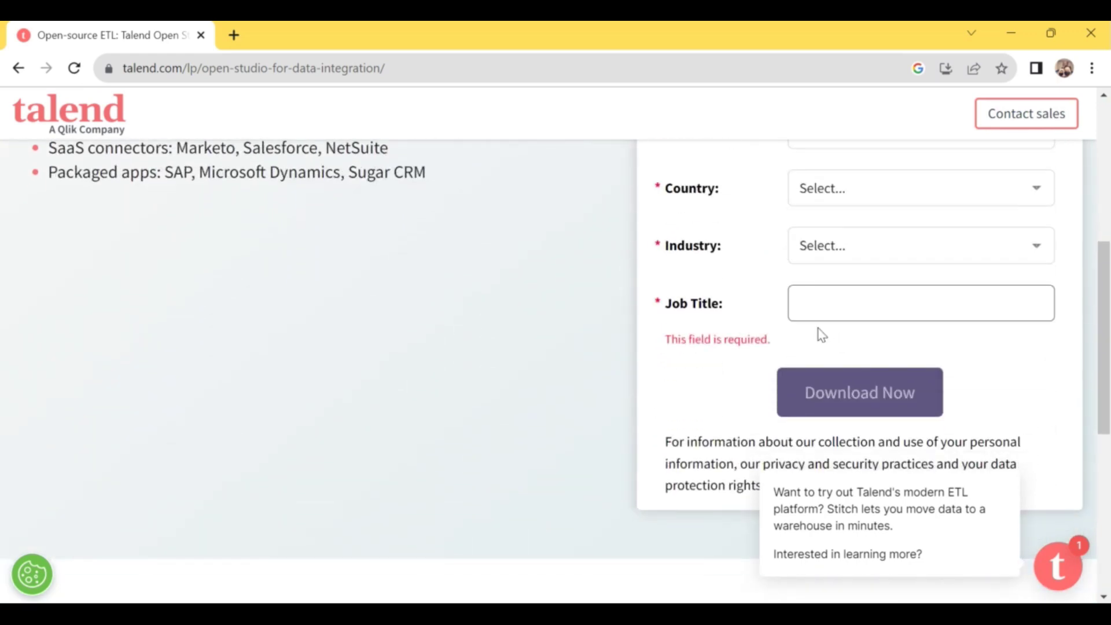
{"action": "scroll", "coordinate": [821, 334], "scroll_direction": "up", "scroll_amount": 8}
{"action": "left_click", "coordinate": [816, 284]}
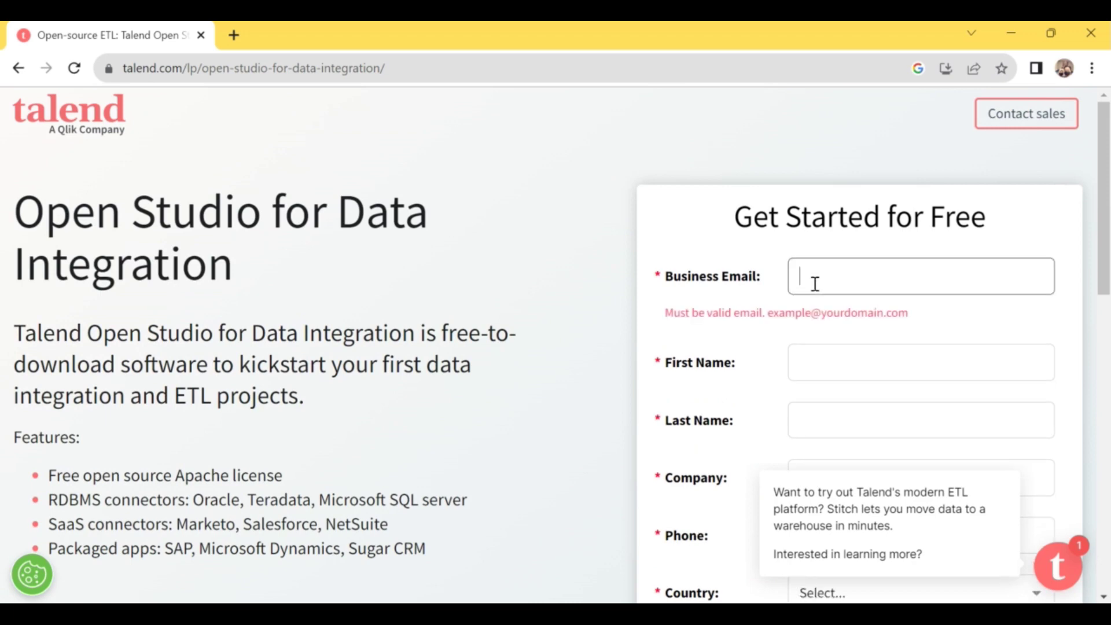
{"action": "scroll", "coordinate": [816, 284], "scroll_direction": "down", "scroll_amount": 7}
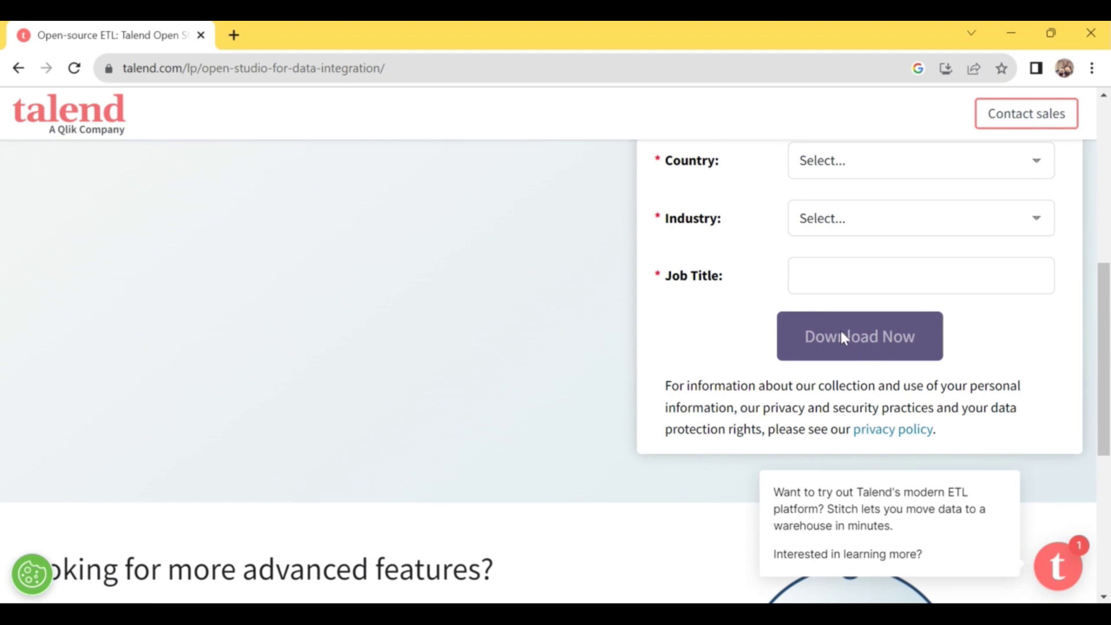
{"action": "left_click", "coordinate": [819, 292]}
Examine the whole registration form, its download option and the advanced features section below it
{"action": "scroll", "coordinate": [821, 296], "scroll_direction": "up", "scroll_amount": 6}
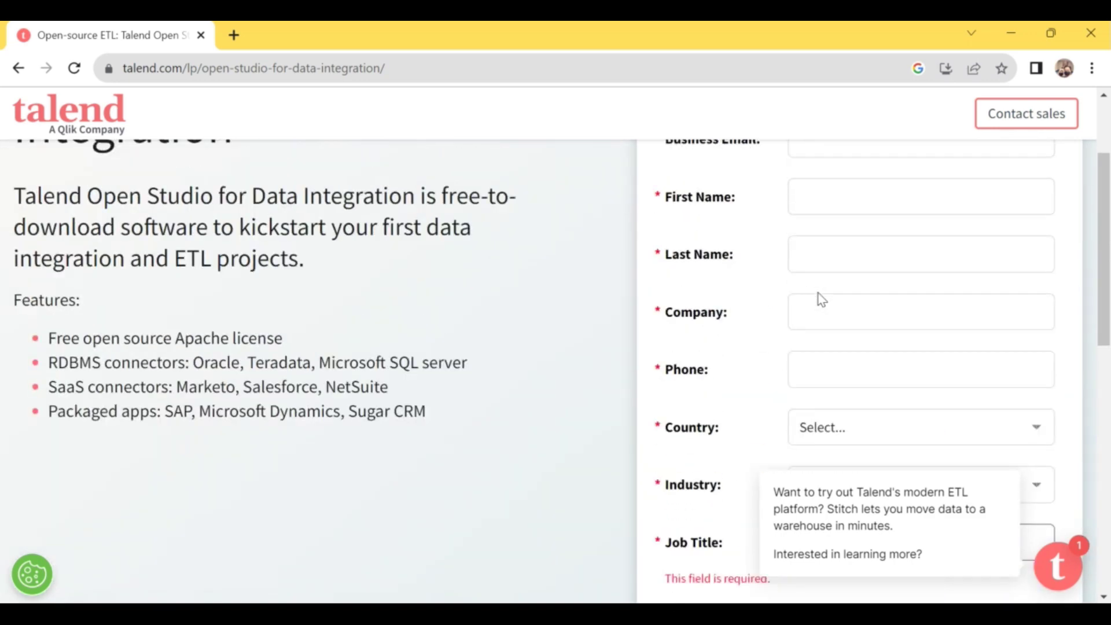
{"action": "scroll", "coordinate": [821, 296], "scroll_direction": "down", "scroll_amount": 6}
{"action": "scroll", "coordinate": [822, 299], "scroll_direction": "up", "scroll_amount": 5}
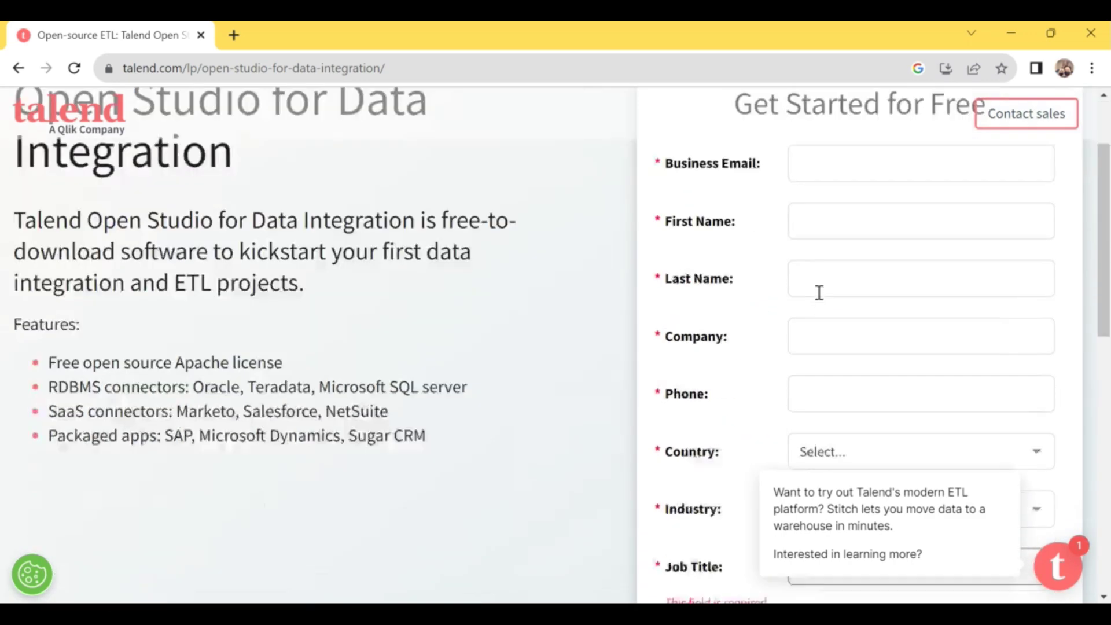
{"action": "scroll", "coordinate": [820, 294], "scroll_direction": "down", "scroll_amount": 8}
{"action": "scroll", "coordinate": [819, 294], "scroll_direction": "up", "scroll_amount": 2}
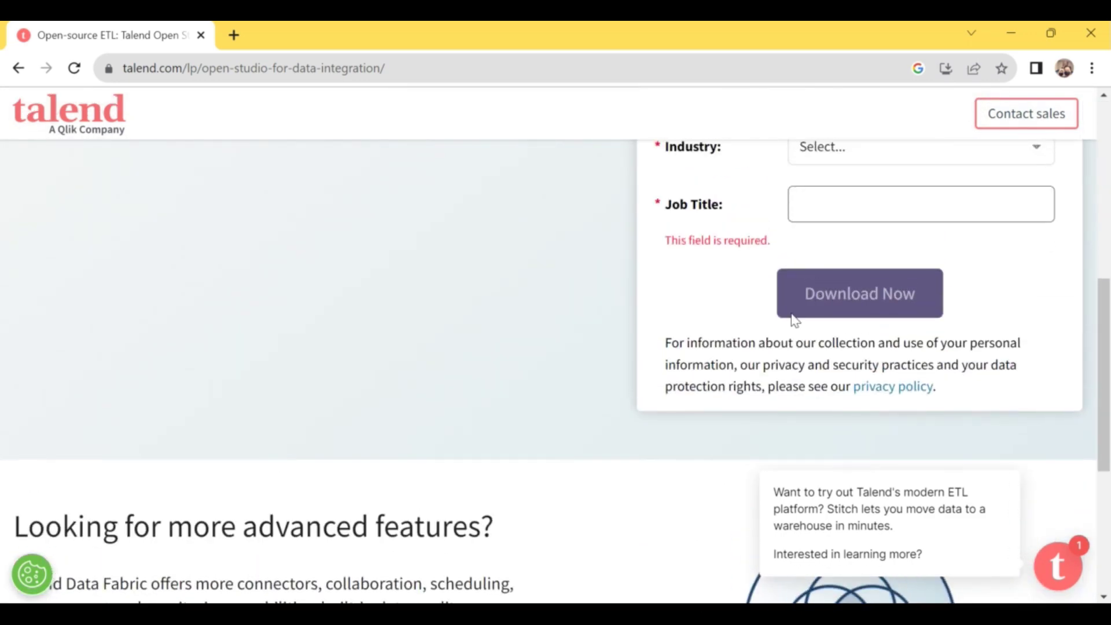
{"action": "scroll", "coordinate": [676, 320], "scroll_direction": "down", "scroll_amount": 5}
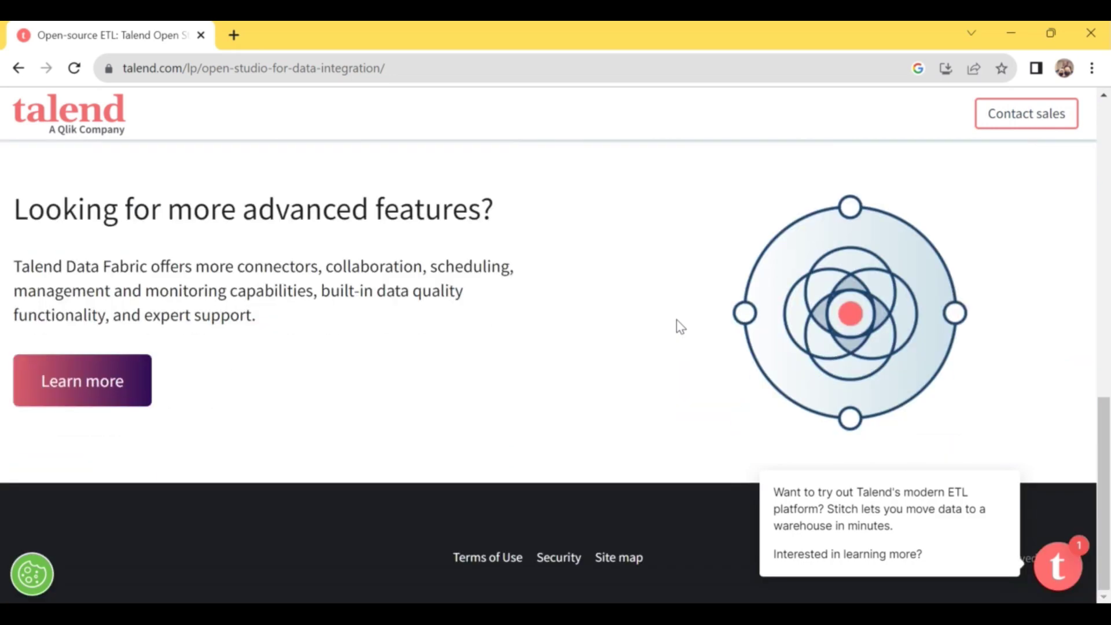
{"action": "scroll", "coordinate": [678, 321], "scroll_direction": "up", "scroll_amount": 5}
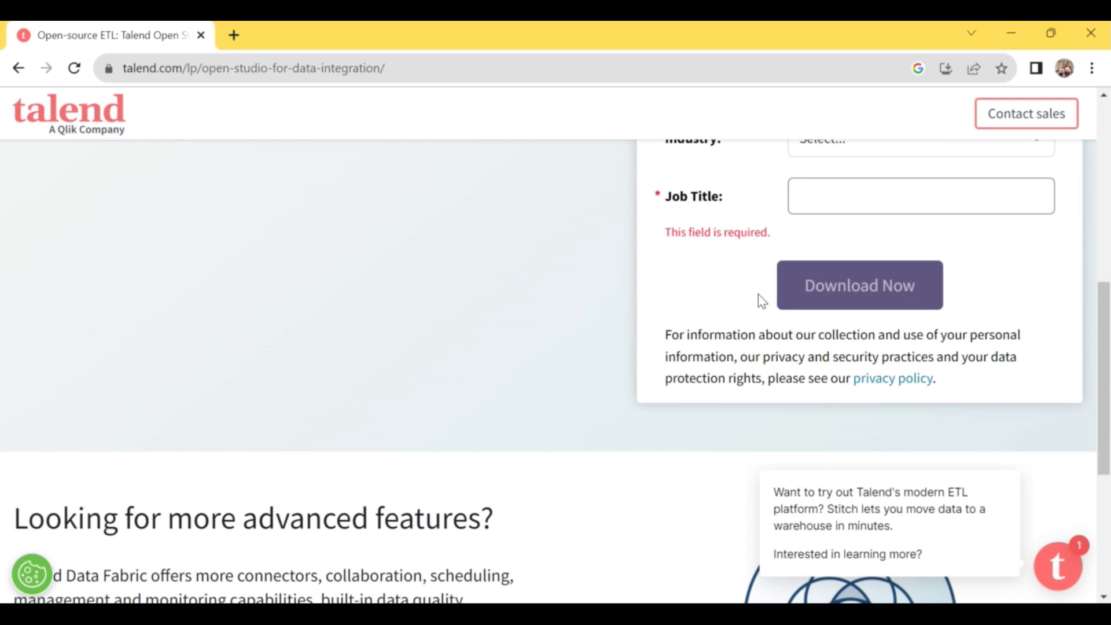
{"action": "scroll", "coordinate": [763, 300], "scroll_direction": "up", "scroll_amount": 6}
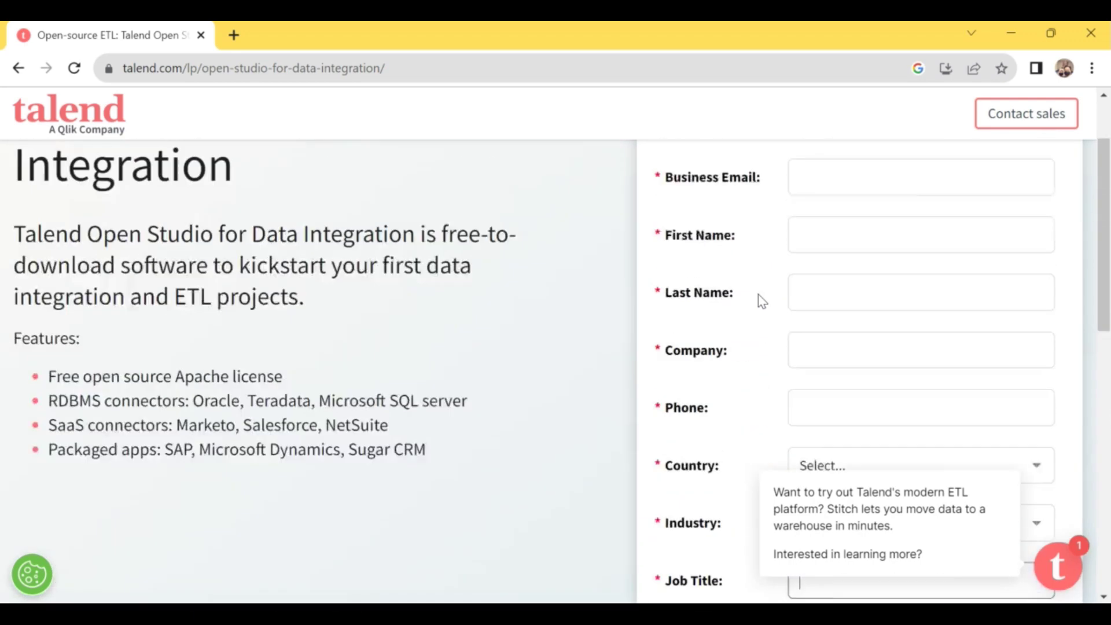
{"action": "scroll", "coordinate": [763, 300], "scroll_direction": "down", "scroll_amount": 3}
{"action": "scroll", "coordinate": [763, 300], "scroll_direction": "down", "scroll_amount": 4}
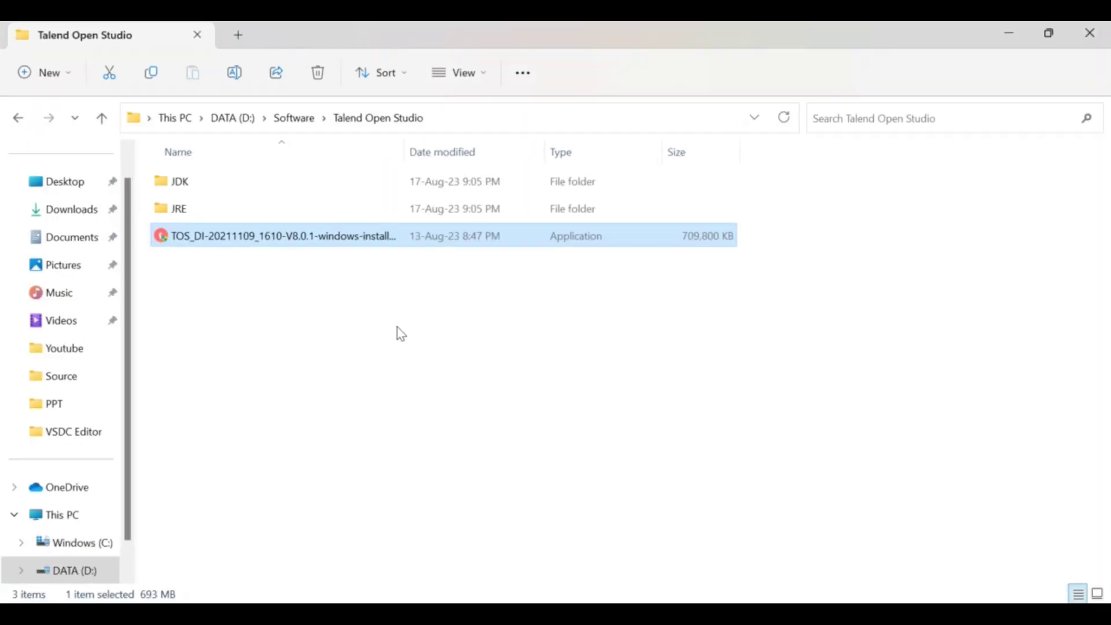
Switch to File Explorer and run the TOS_DI-20211109_1610-V8.0.1 Windows installer from the Talend Open Studio folder
{"action": "left_click", "coordinate": [401, 334]}
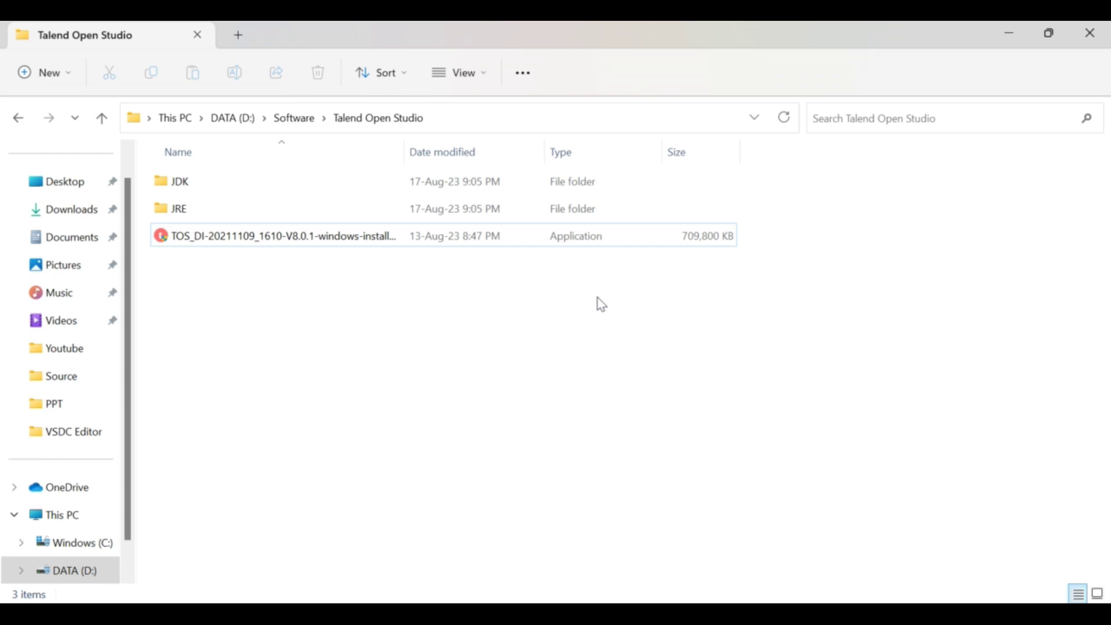
{"action": "left_click", "coordinate": [244, 240]}
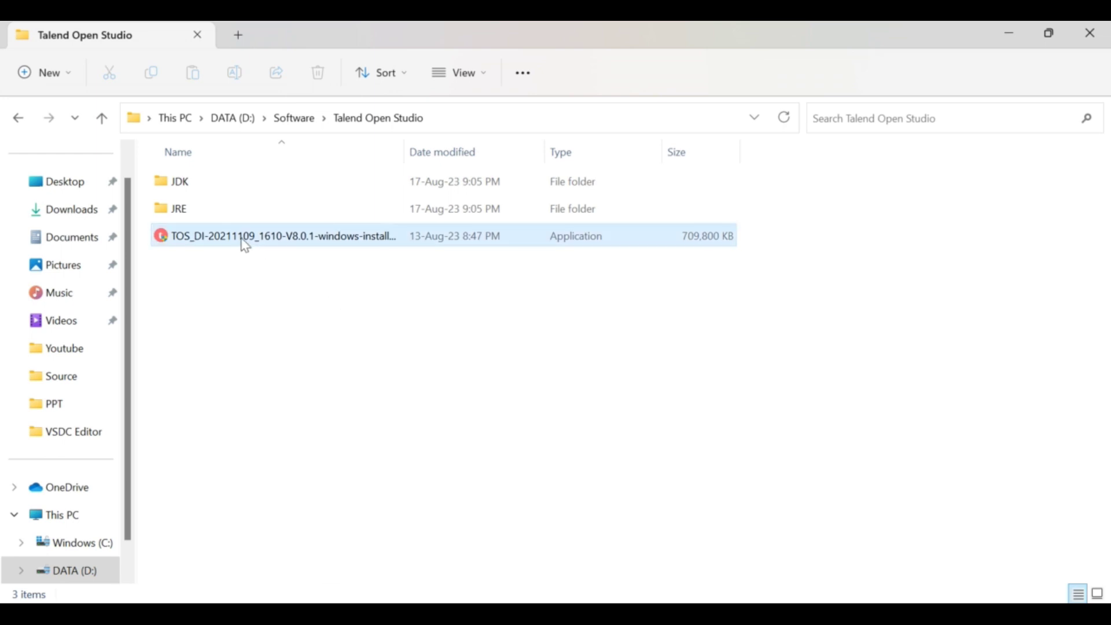
{"action": "double_click", "coordinate": [243, 239]}
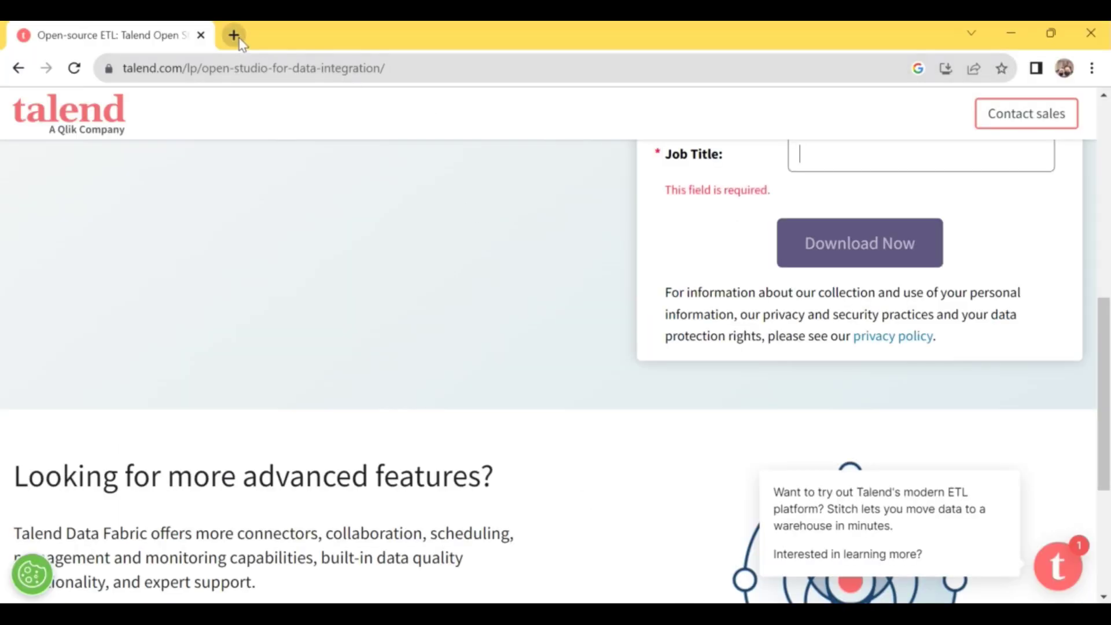
Open a new browser tab, shrink the browser window and place the installer's Java error dialog beside it
{"action": "left_click", "coordinate": [239, 38]}
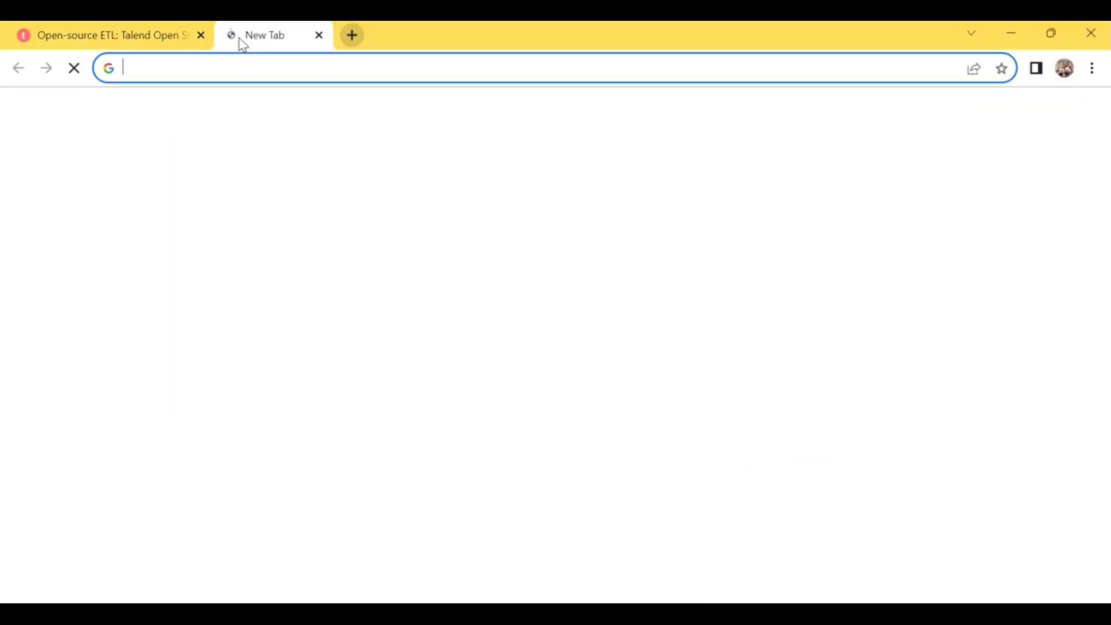
{"action": "left_click", "coordinate": [1051, 32]}
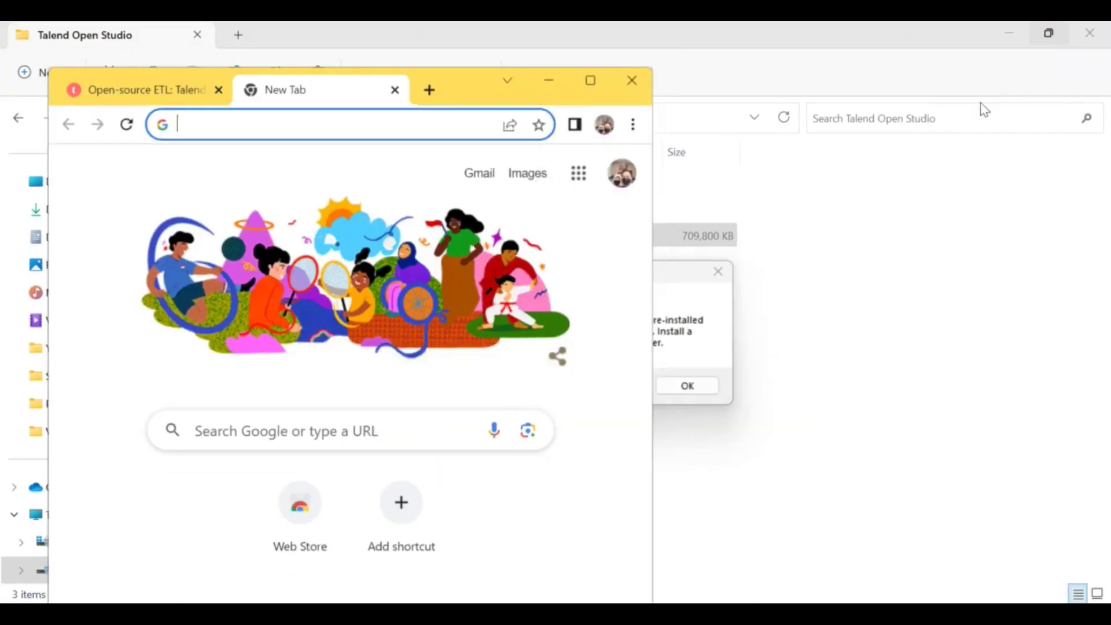
{"action": "left_click_drag", "start_coordinate": [685, 278], "coordinate": [1002, 176]}
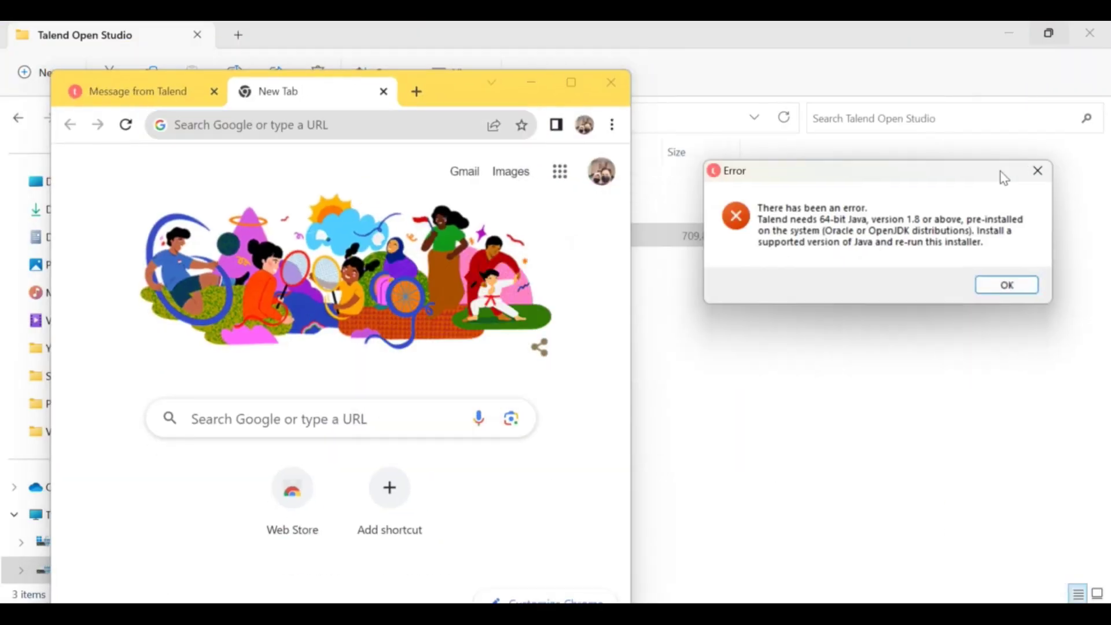
Search the web for "talend needs 64 bit java version 1.8 or above"
{"action": "left_click", "coordinate": [287, 123]}
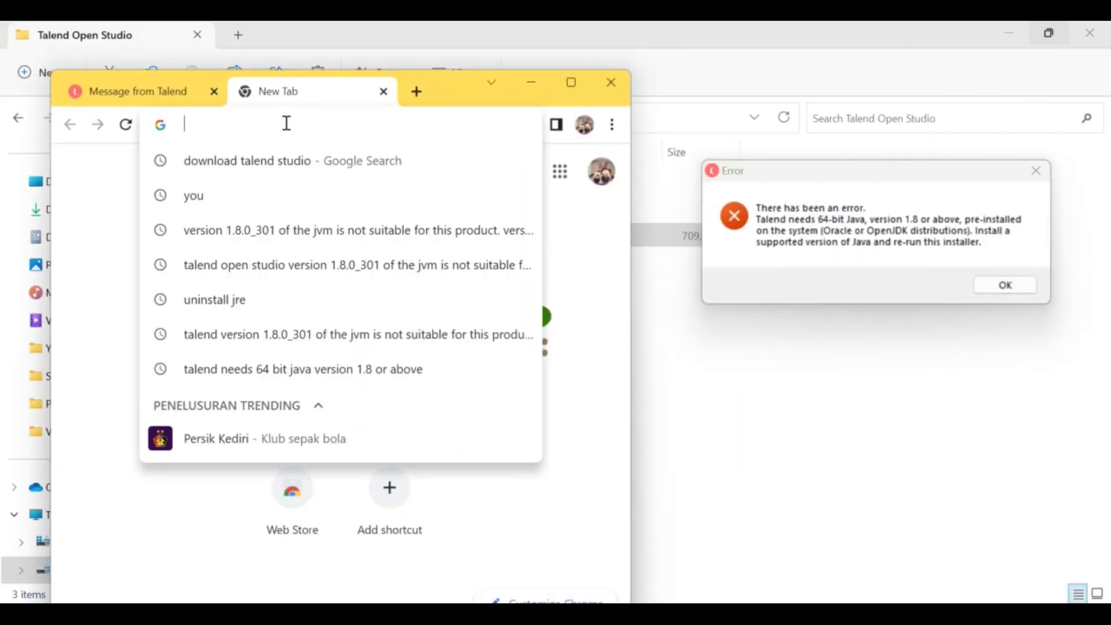
{"action": "type", "text": "talend ne"}
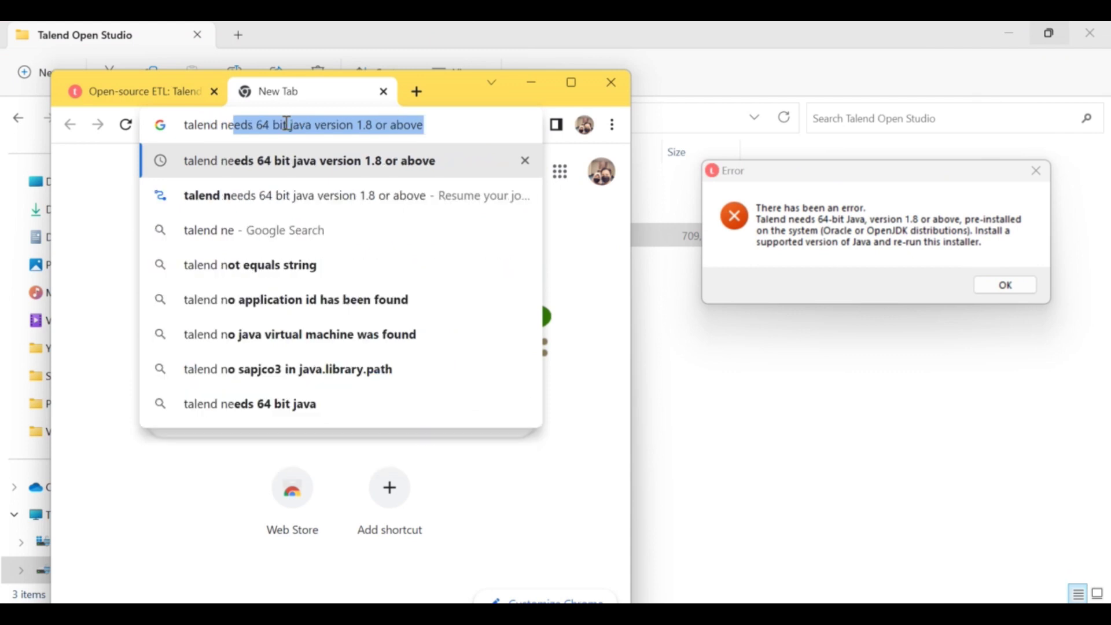
{"action": "left_click", "coordinate": [427, 127]}
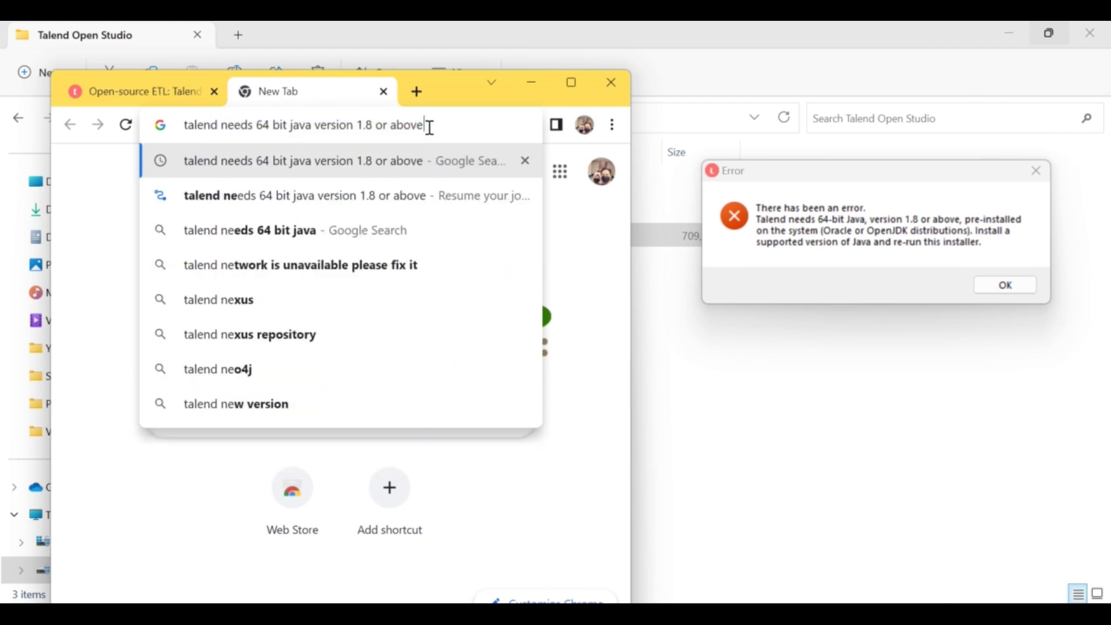
{"action": "key", "text": "Return"}
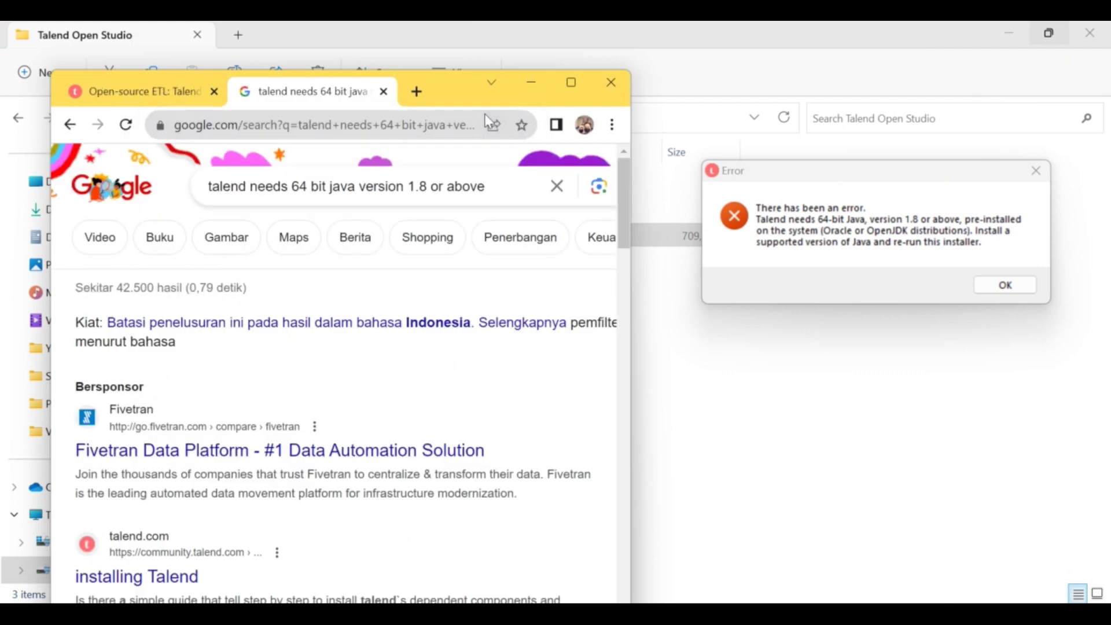
Maximize the browser window and open the Stack Overflow result "Unable to Start Talend Tool JAVA Version incompatibility"
{"action": "left_click", "coordinate": [570, 86]}
{"action": "scroll", "coordinate": [496, 412], "scroll_direction": "down", "scroll_amount": 5}
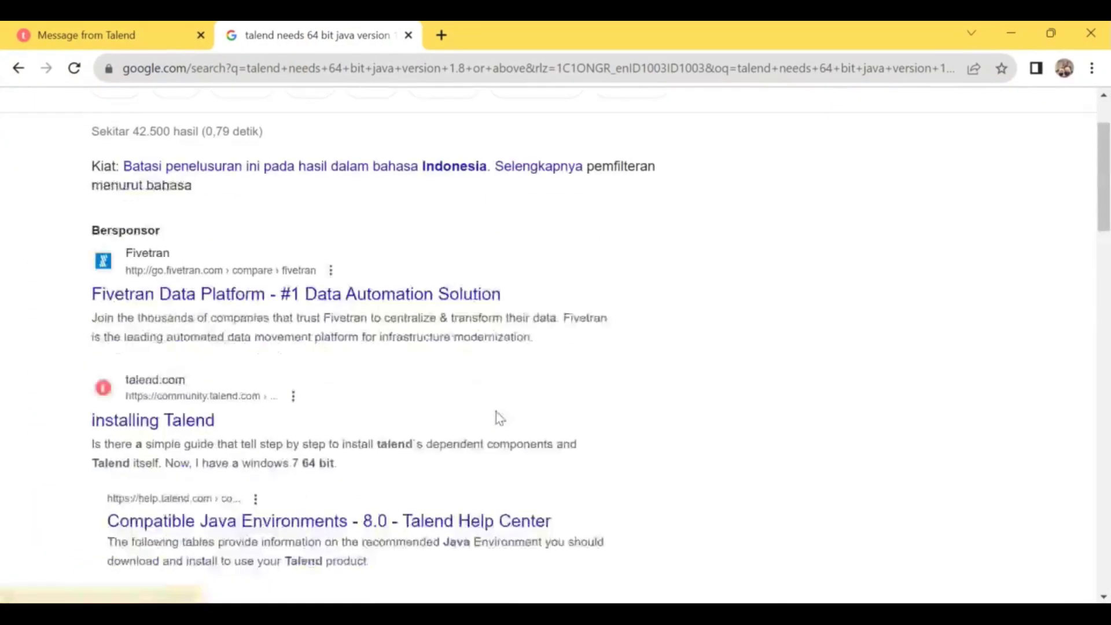
{"action": "scroll", "coordinate": [495, 411], "scroll_direction": "down", "scroll_amount": 12}
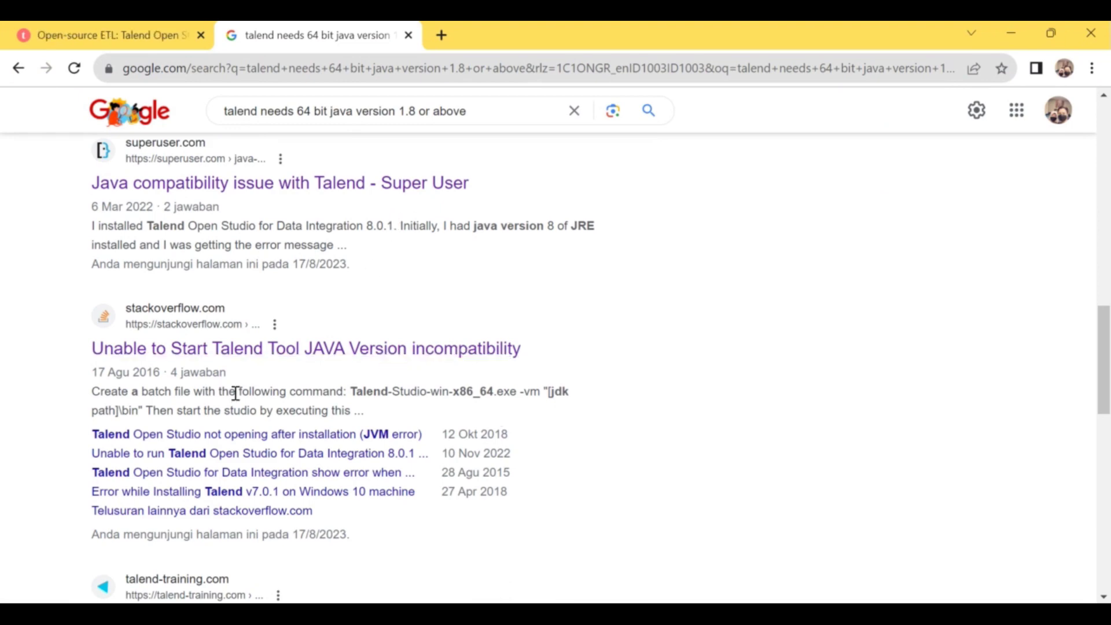
{"action": "left_click", "coordinate": [332, 356]}
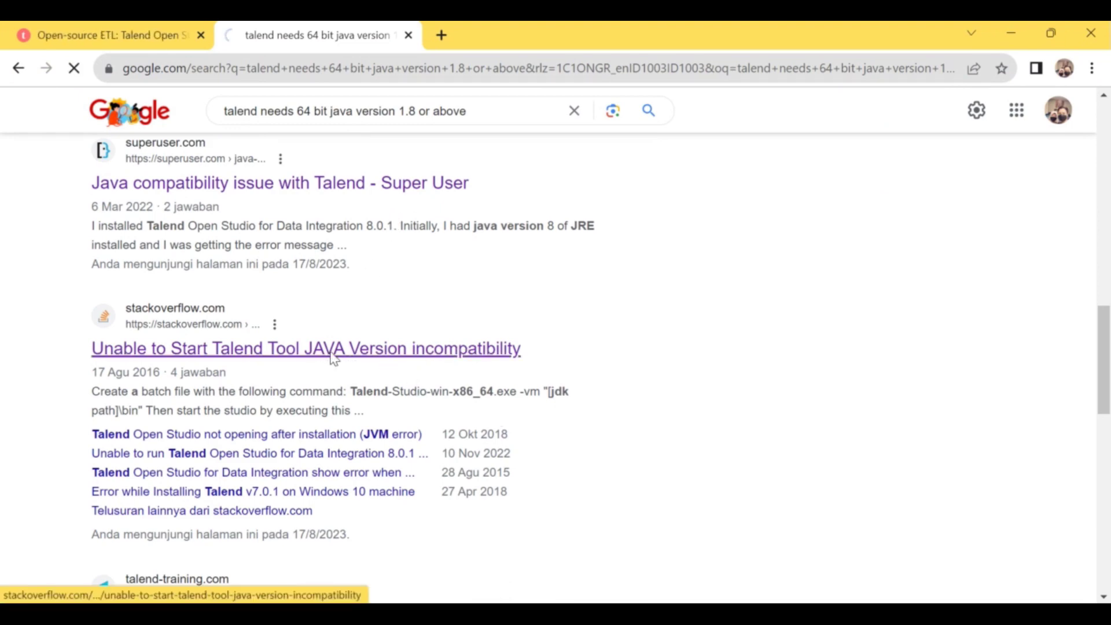
Read the Stack Overflow answers on the Java incompatibility and bring the installer's error dialog in front to compare its Java requirement
{"action": "scroll", "coordinate": [507, 314], "scroll_direction": "down", "scroll_amount": 12}
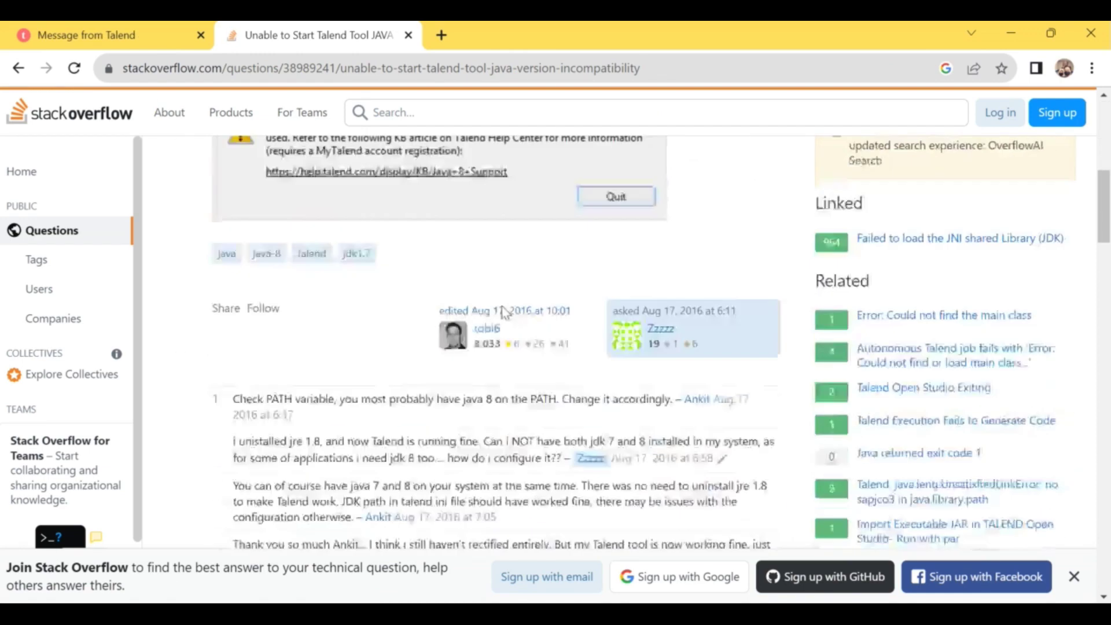
{"action": "scroll", "coordinate": [506, 312], "scroll_direction": "down", "scroll_amount": 3}
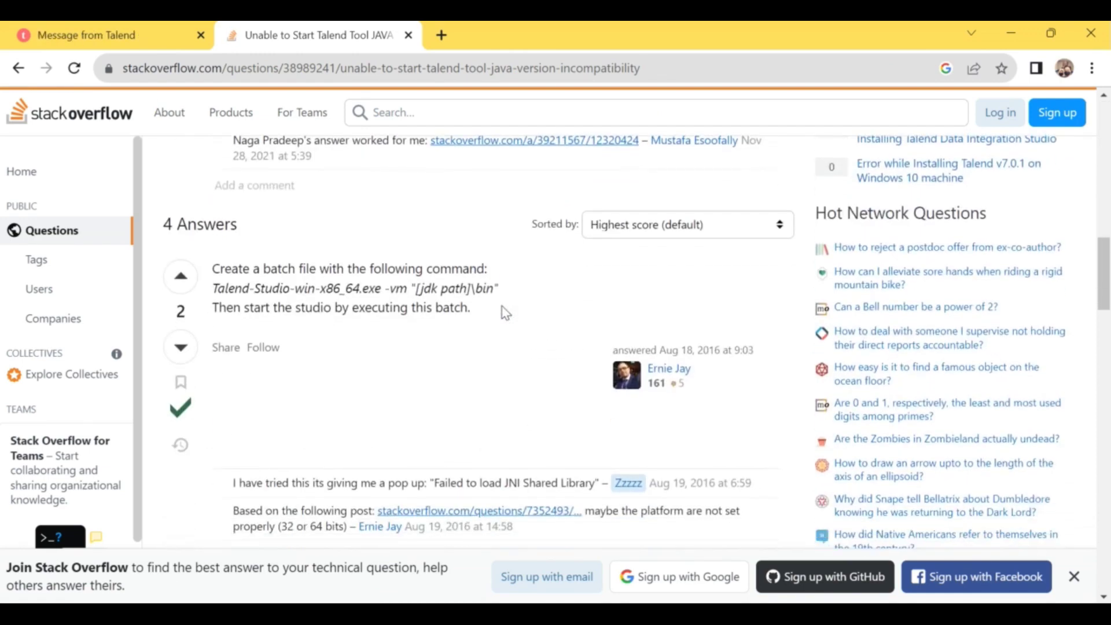
{"action": "scroll", "coordinate": [505, 313], "scroll_direction": "down", "scroll_amount": 5}
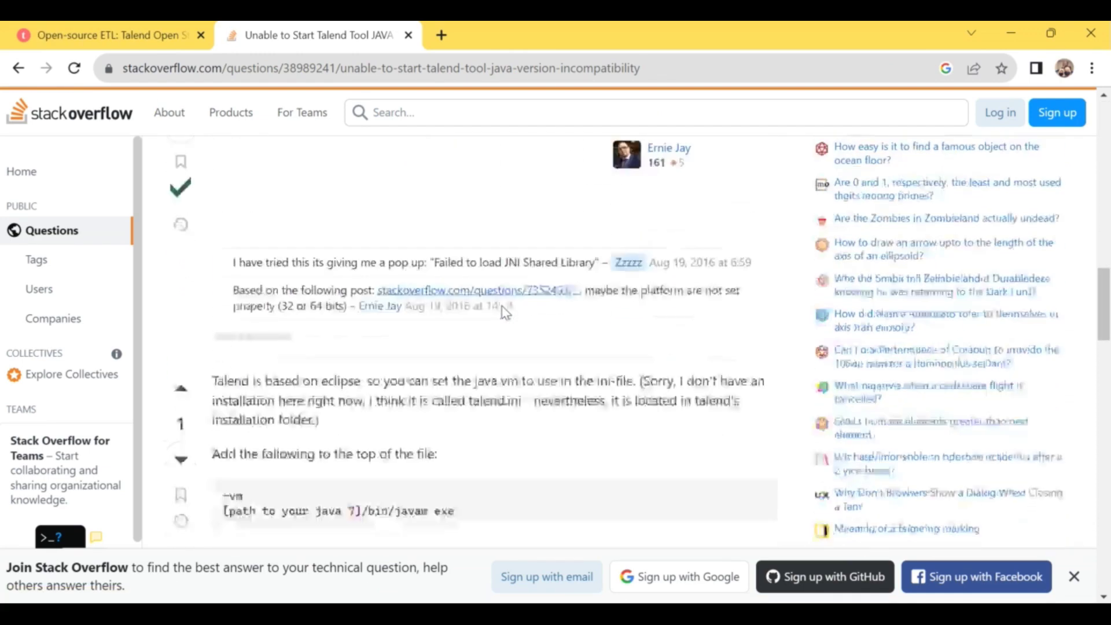
{"action": "scroll", "coordinate": [506, 313], "scroll_direction": "down", "scroll_amount": 11}
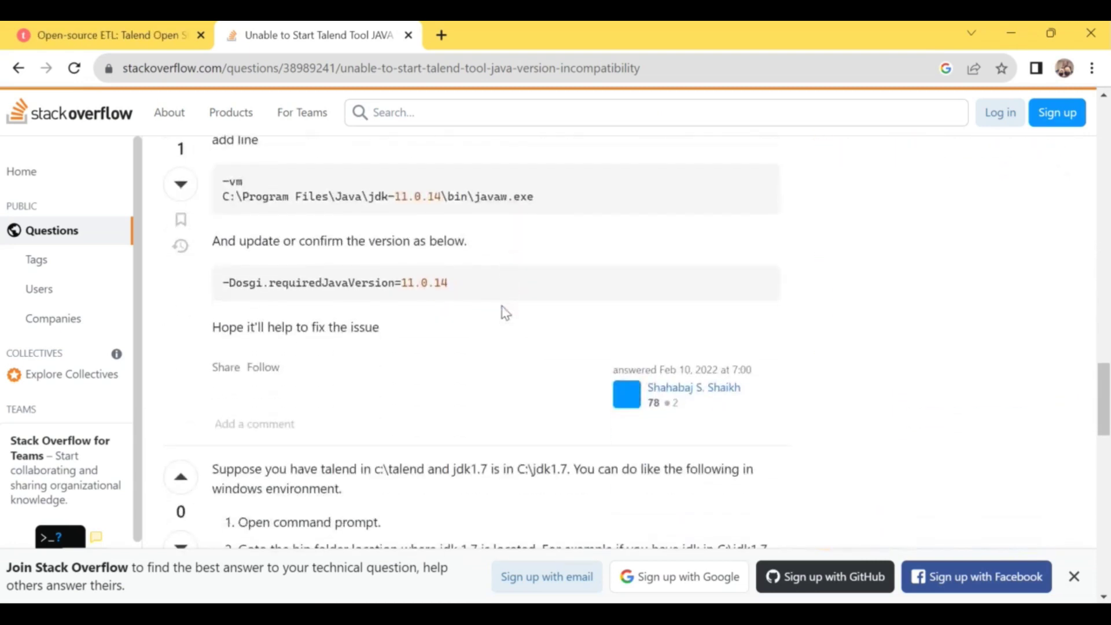
{"action": "scroll", "coordinate": [503, 306], "scroll_direction": "down", "scroll_amount": 2}
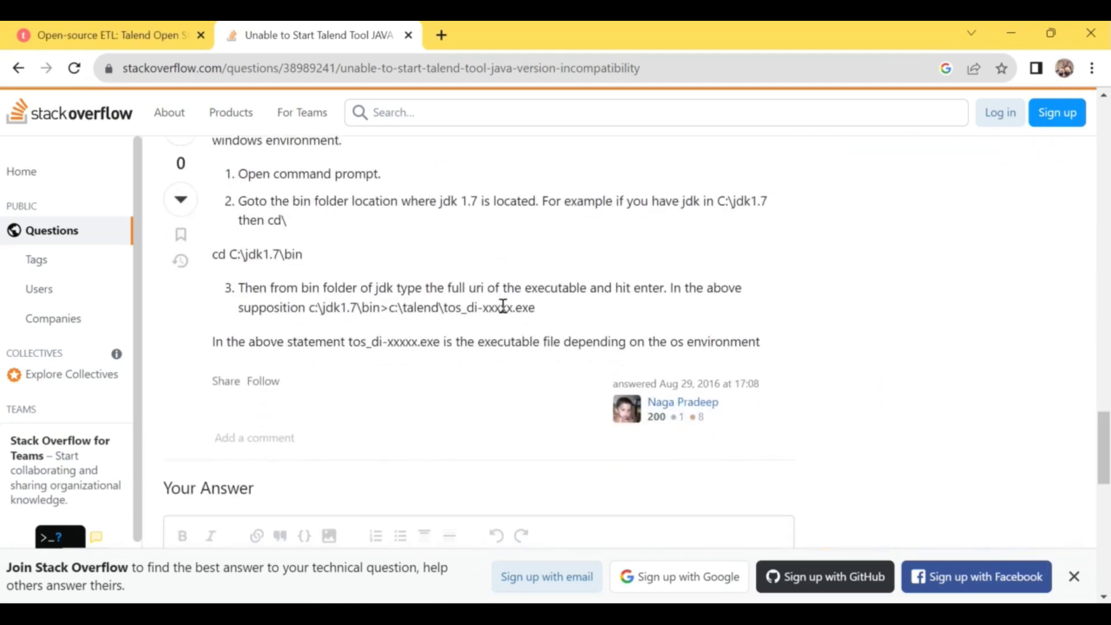
{"action": "scroll", "coordinate": [502, 313], "scroll_direction": "up", "scroll_amount": 1}
{"action": "scroll", "coordinate": [506, 313], "scroll_direction": "up", "scroll_amount": 10}
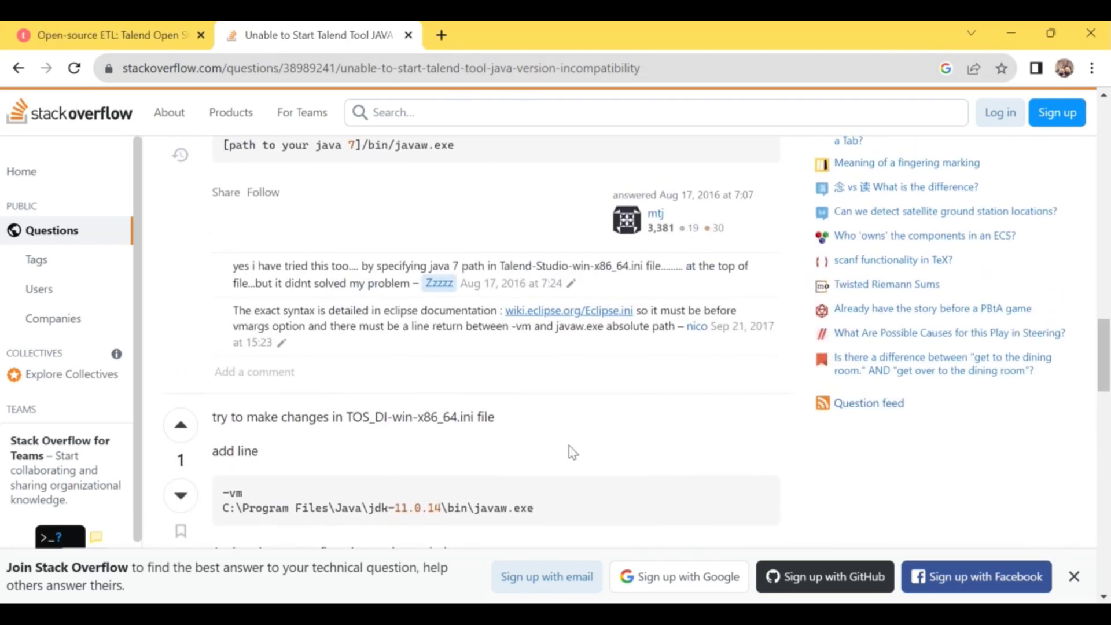
{"action": "mouse_move", "coordinate": [784, 614]}
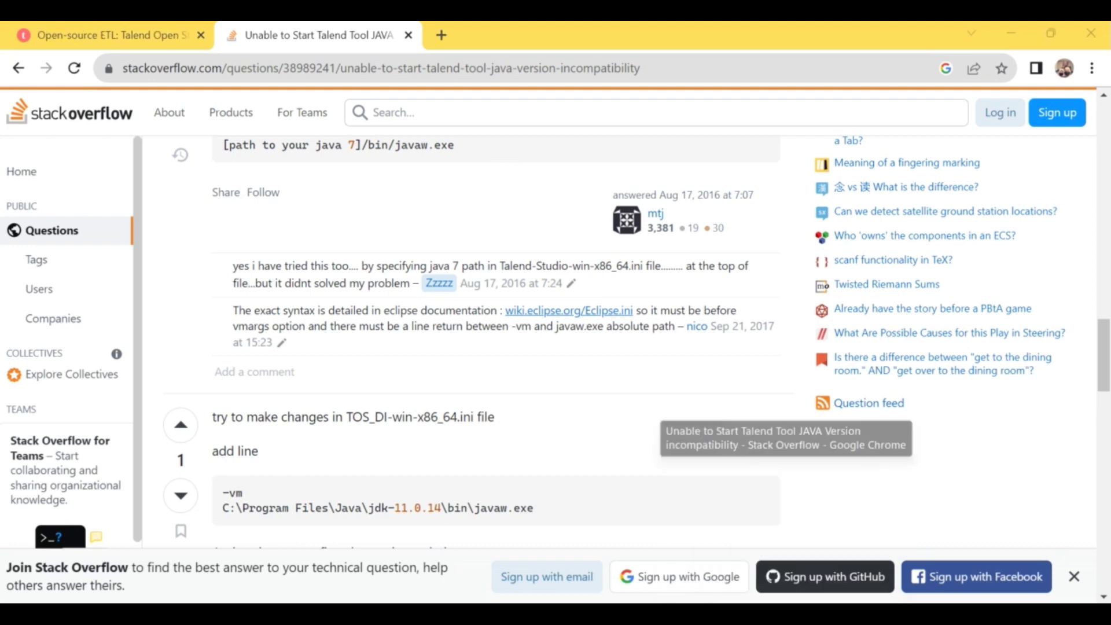
{"action": "key", "text": "alt+Tab"}
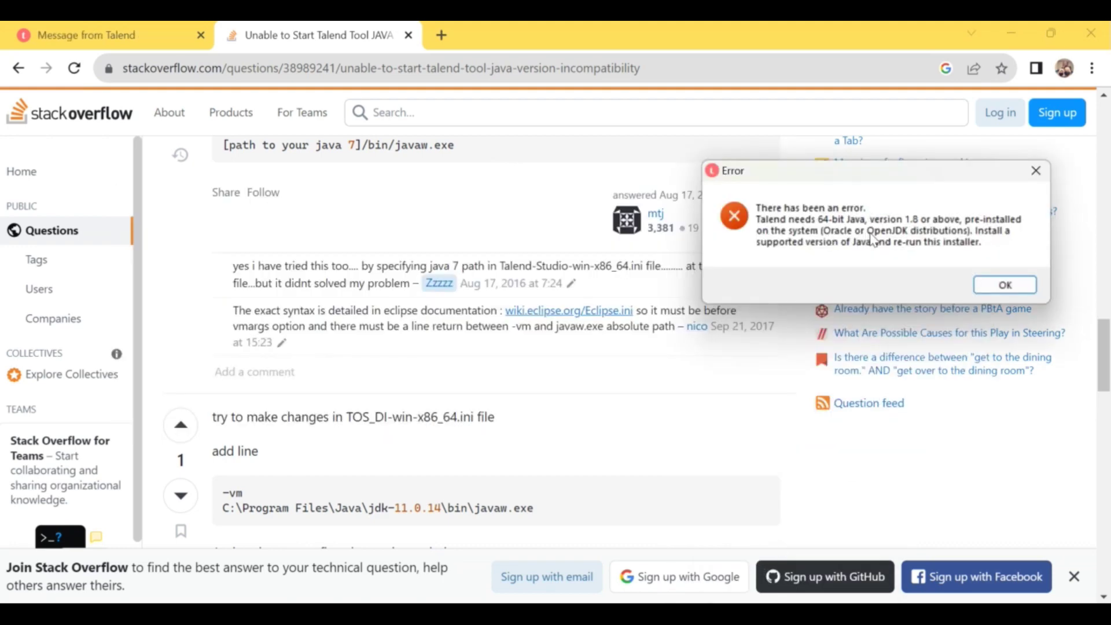
Search for "jdk download" in a new browser tab and open Oracle's Java Downloads page
{"action": "left_click", "coordinate": [441, 36]}
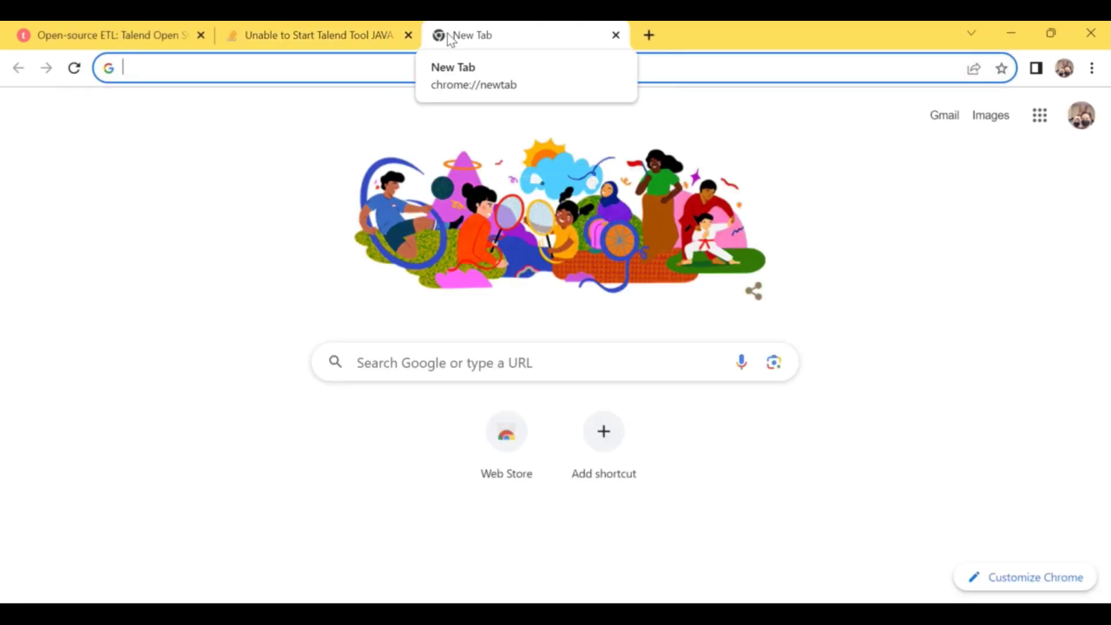
{"action": "type", "text": "jdk"}
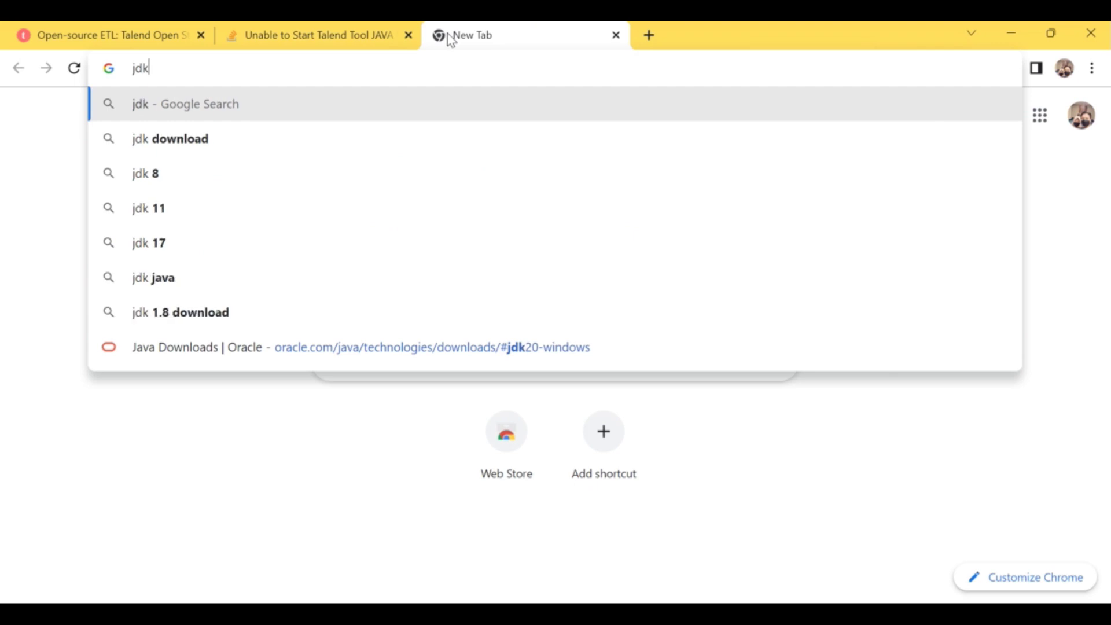
{"action": "key", "text": "Down"}
{"action": "key", "text": "Return"}
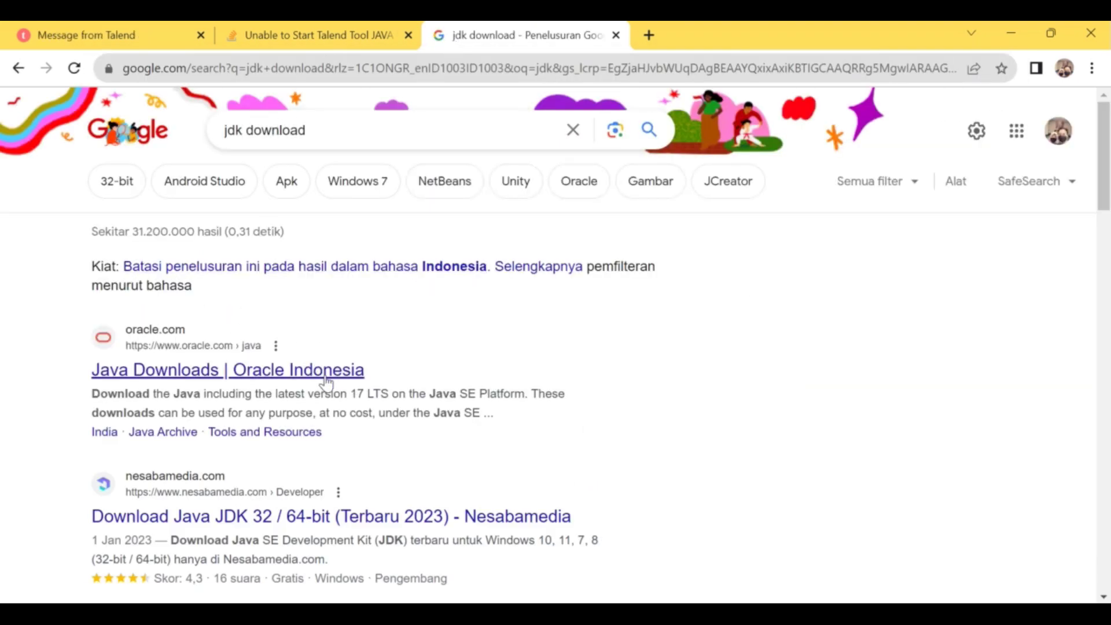
{"action": "scroll", "coordinate": [324, 379], "scroll_direction": "down", "scroll_amount": 1}
{"action": "left_click", "coordinate": [236, 313]}
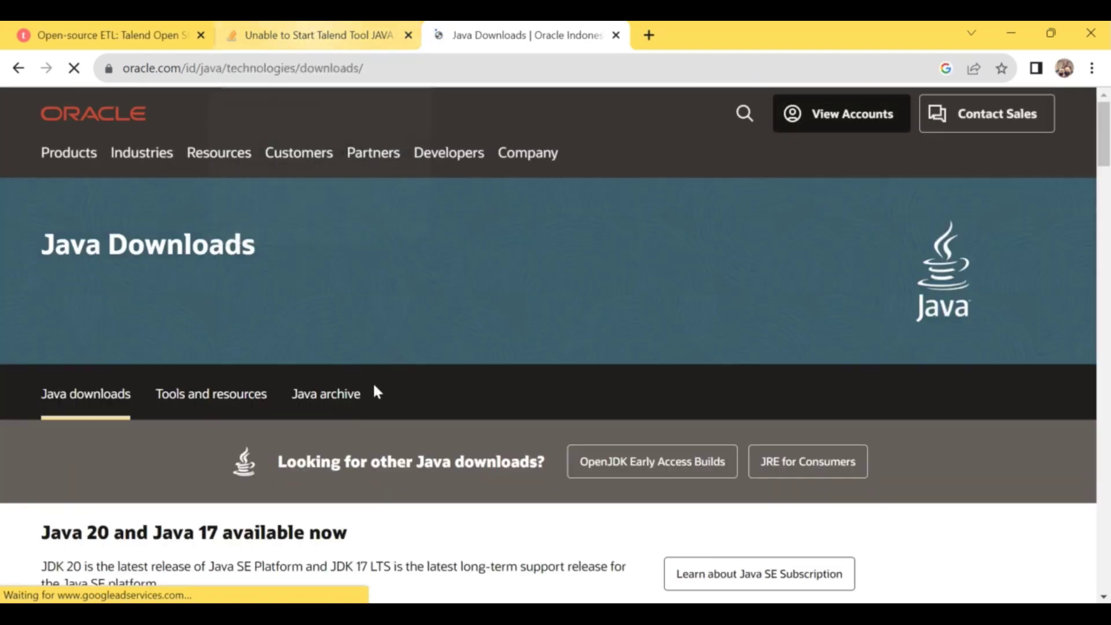
Compare the JDK 20 and JDK 17 downloads, return to JDK 20 and examine its list of packages
{"action": "scroll", "coordinate": [375, 391], "scroll_direction": "down", "scroll_amount": 4}
{"action": "scroll", "coordinate": [377, 397], "scroll_direction": "down", "scroll_amount": 1}
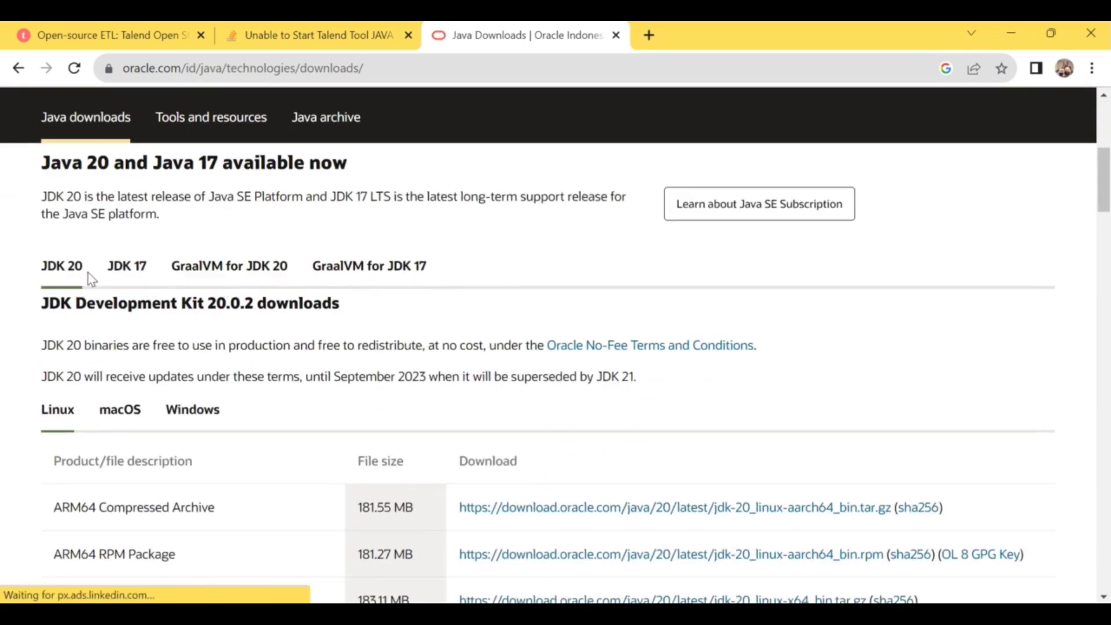
{"action": "scroll", "coordinate": [159, 347], "scroll_direction": "down", "scroll_amount": 1}
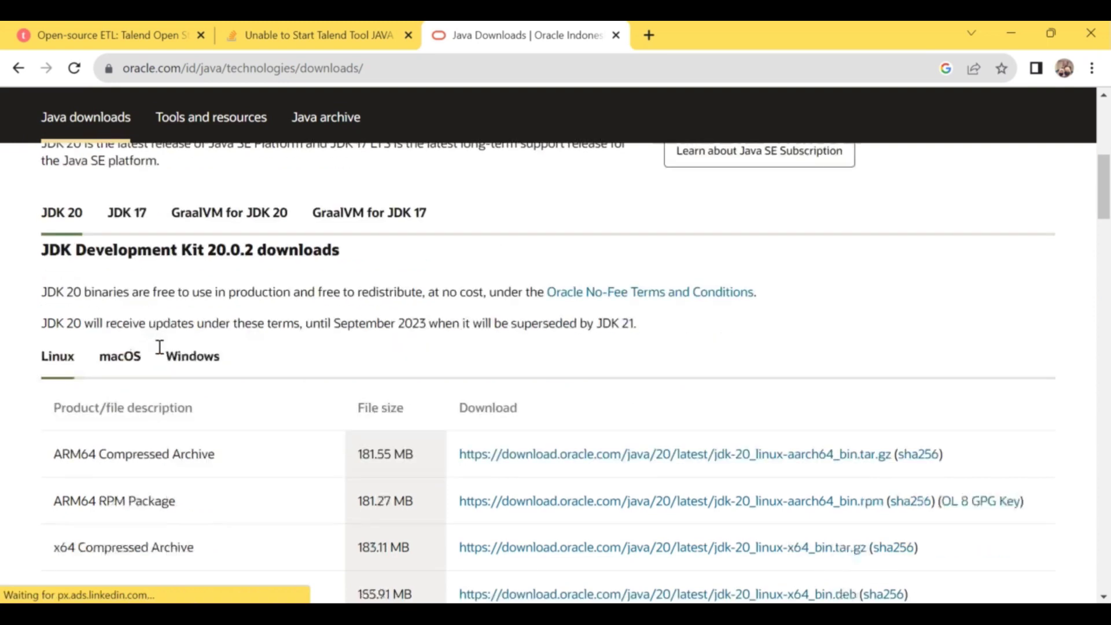
{"action": "scroll", "coordinate": [139, 342], "scroll_direction": "up", "scroll_amount": 2}
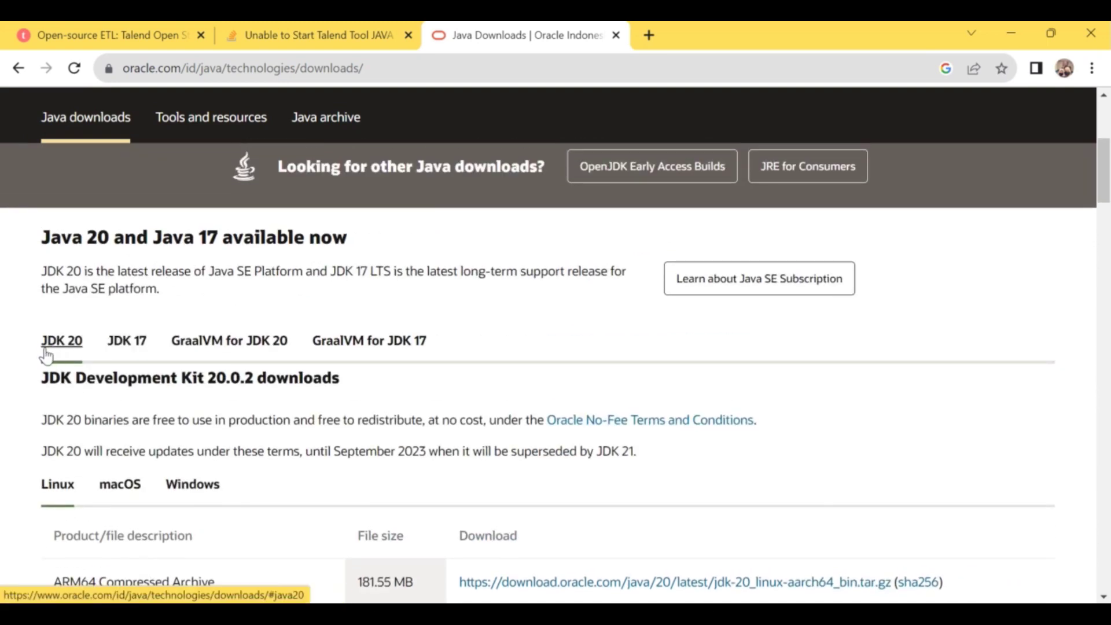
{"action": "scroll", "coordinate": [46, 355], "scroll_direction": "down", "scroll_amount": 1}
{"action": "left_click", "coordinate": [119, 341]}
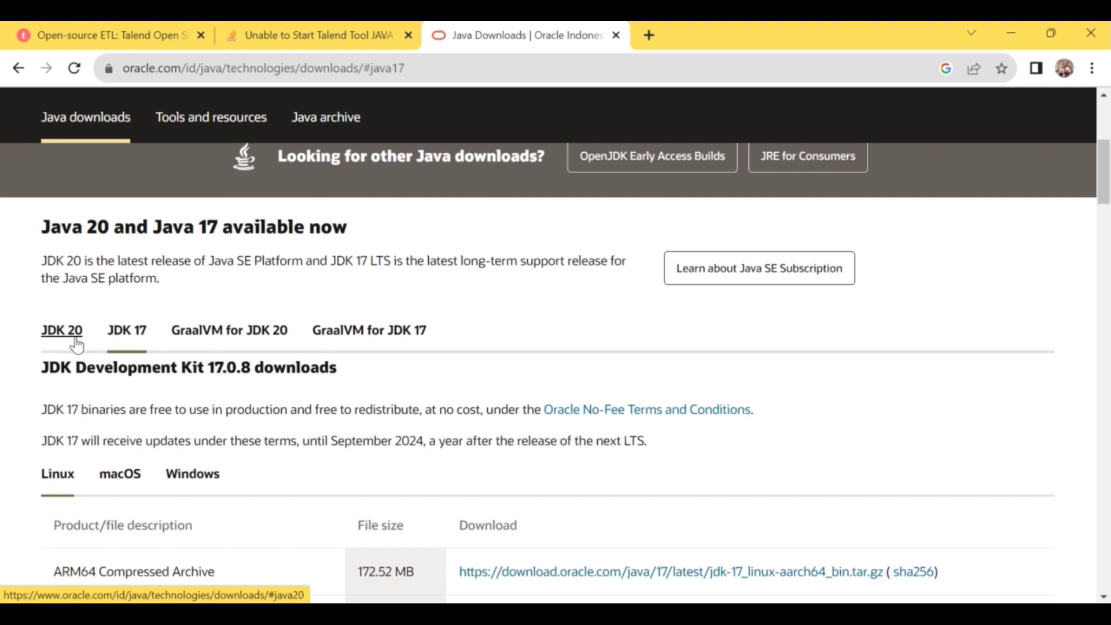
{"action": "left_click", "coordinate": [62, 341]}
{"action": "scroll", "coordinate": [149, 375], "scroll_direction": "down", "scroll_amount": 4}
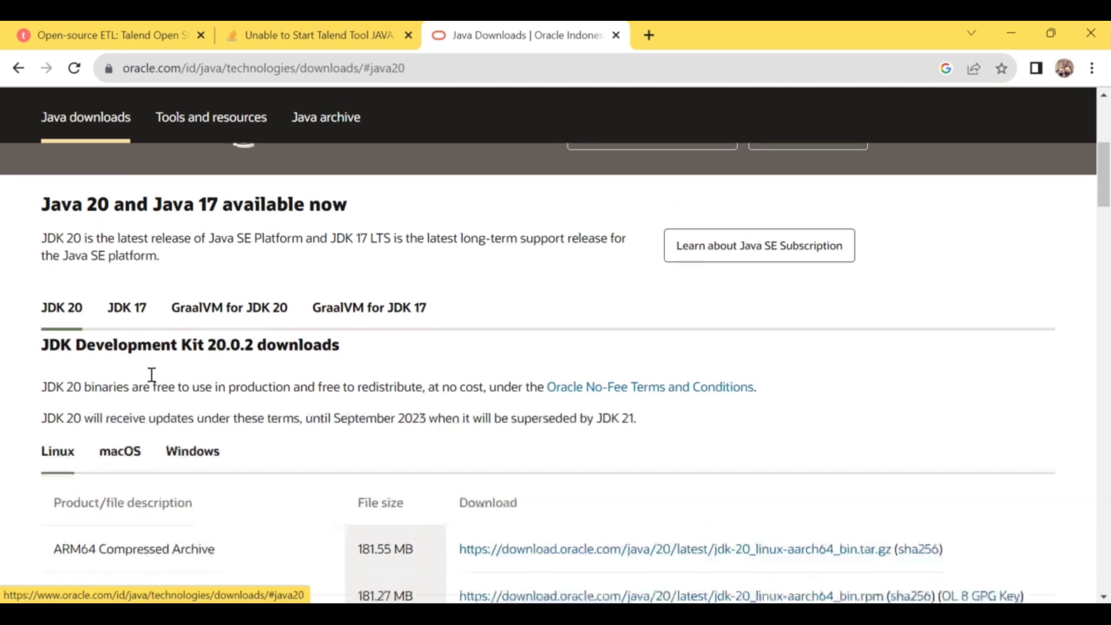
{"action": "scroll", "coordinate": [150, 376], "scroll_direction": "down", "scroll_amount": 3}
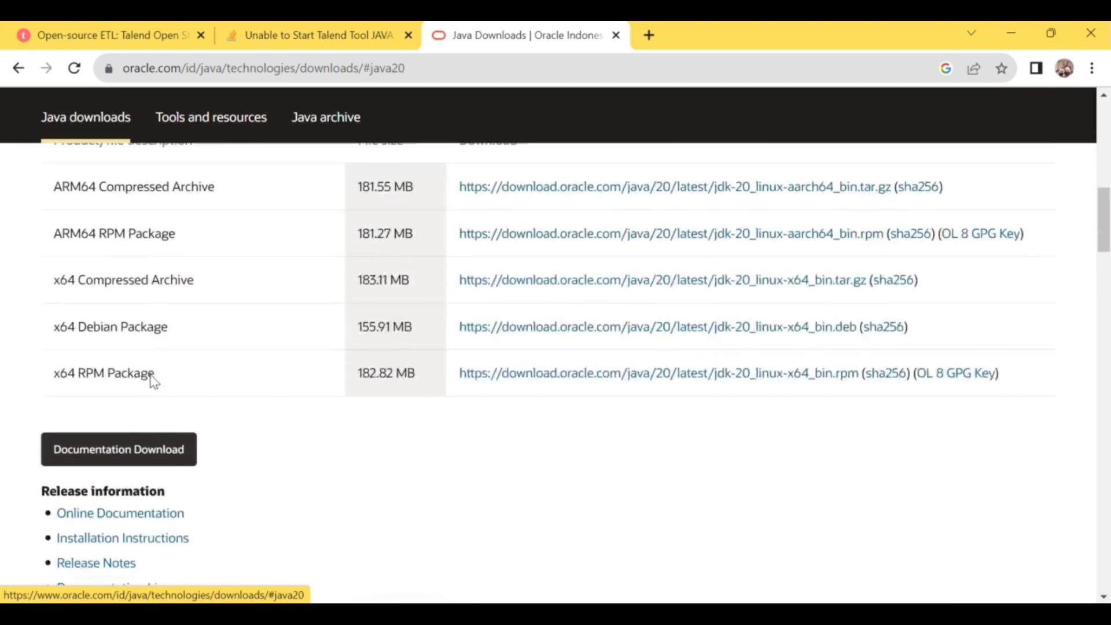
{"action": "scroll", "coordinate": [151, 375], "scroll_direction": "up", "scroll_amount": 3}
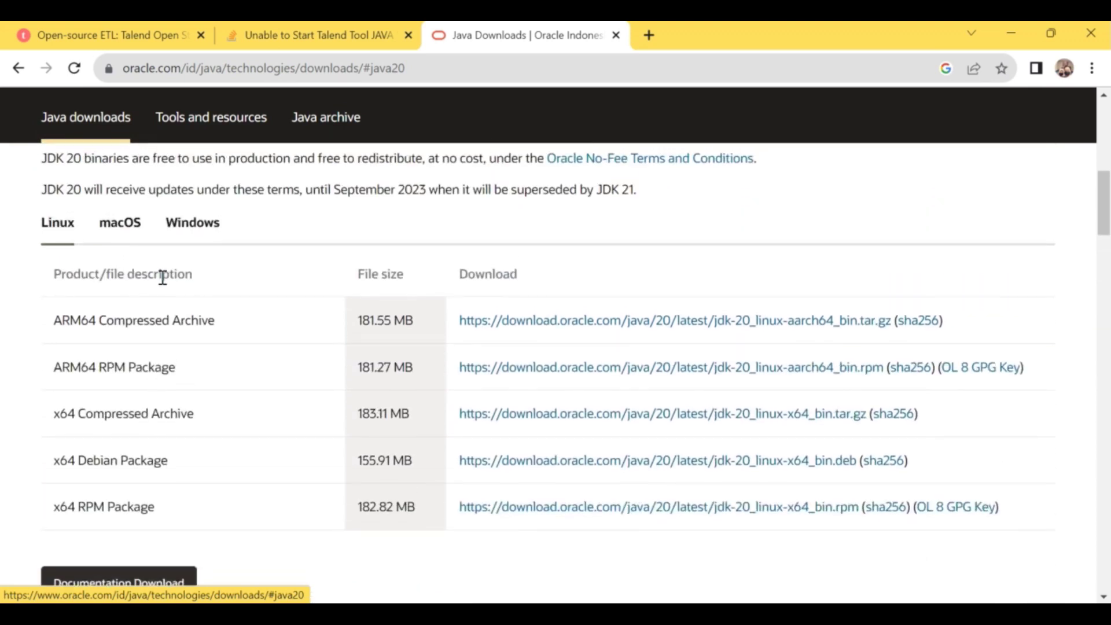